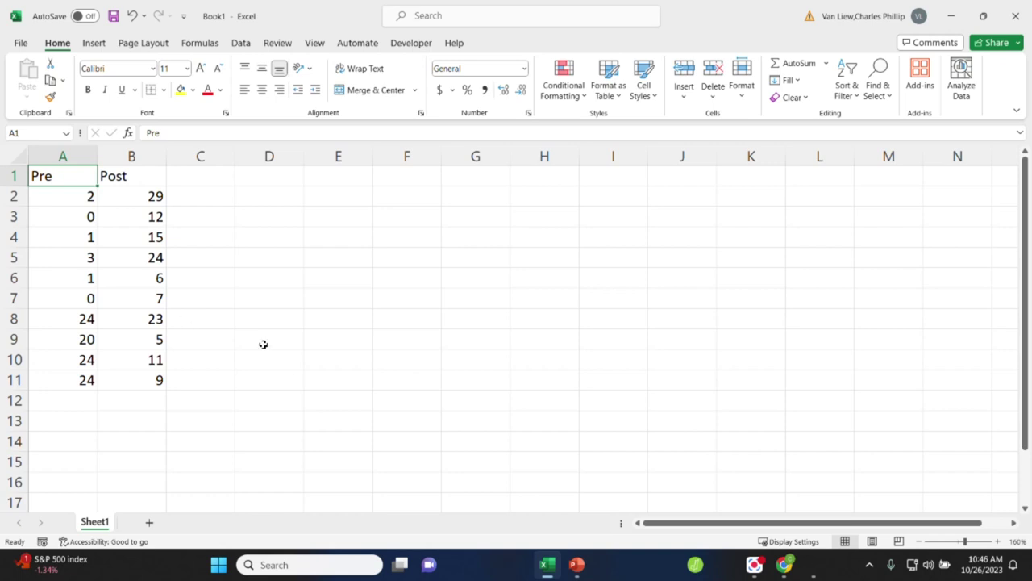
# Add the header Difference in C1 next to the Pre and Post columns
pyautogui.click(119, 176)
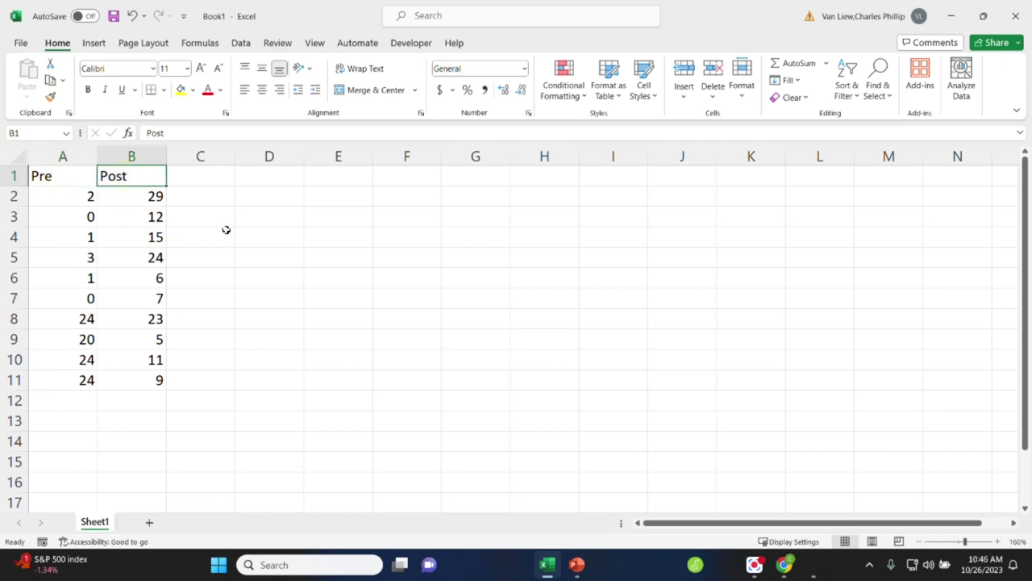
pyautogui.click(45, 196)
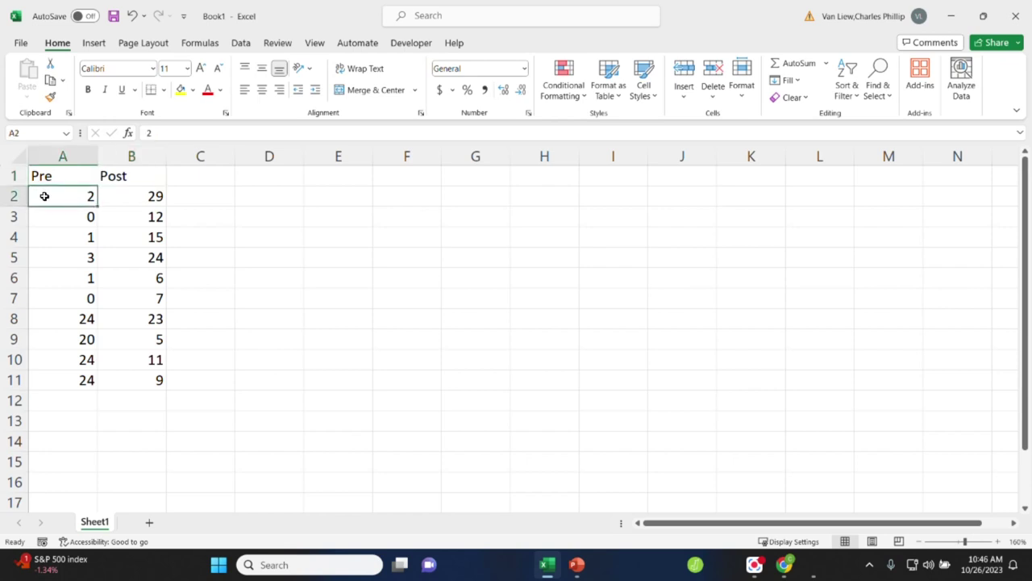
pyautogui.click(121, 193)
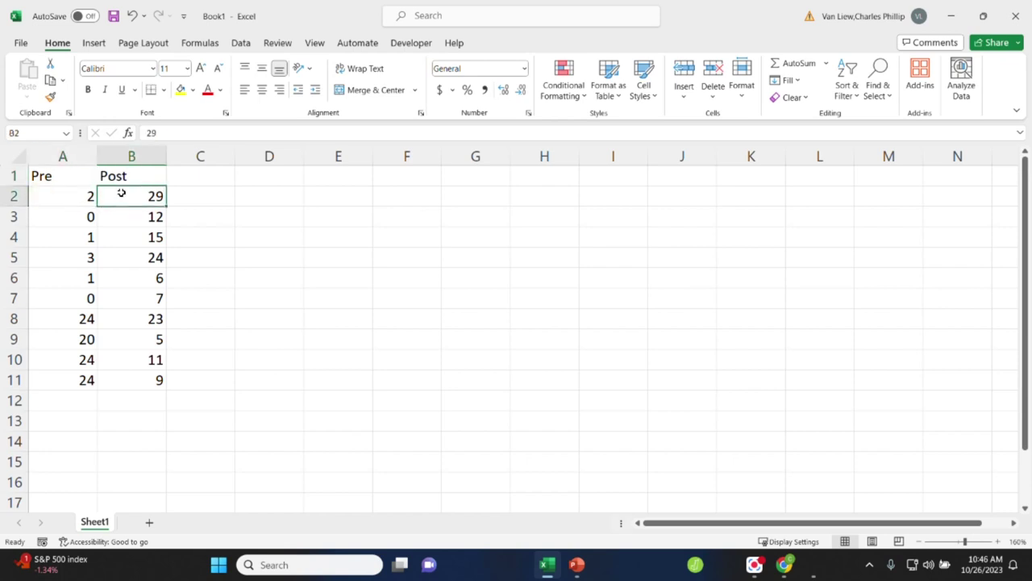
pyautogui.click(194, 180)
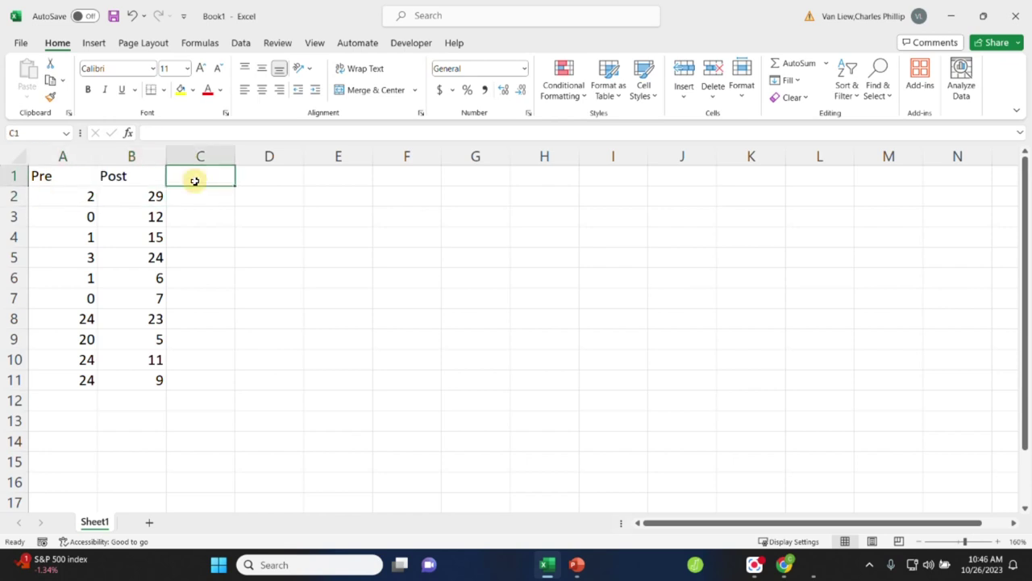
pyautogui.write('Difference')
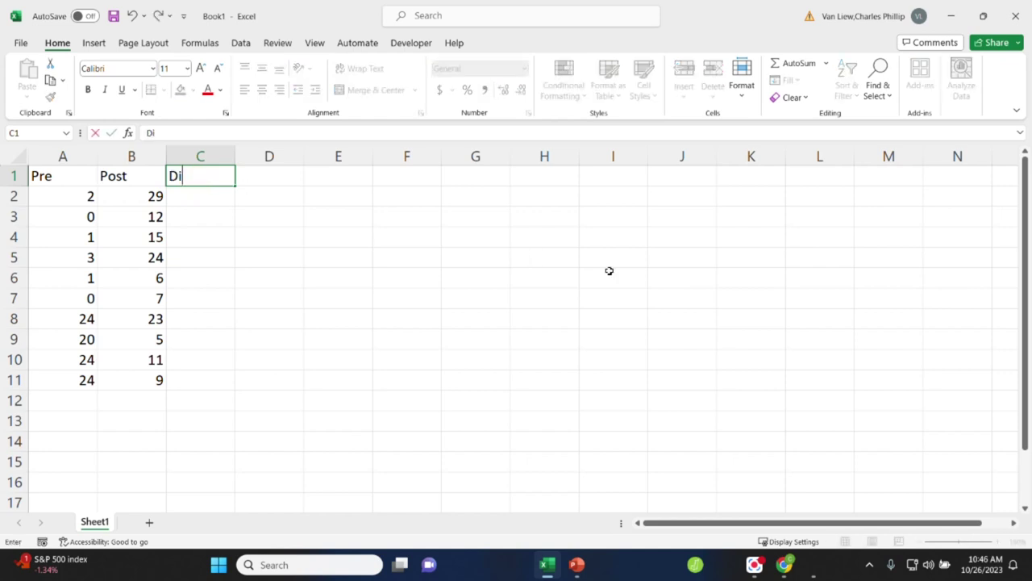
pyautogui.press('Return')
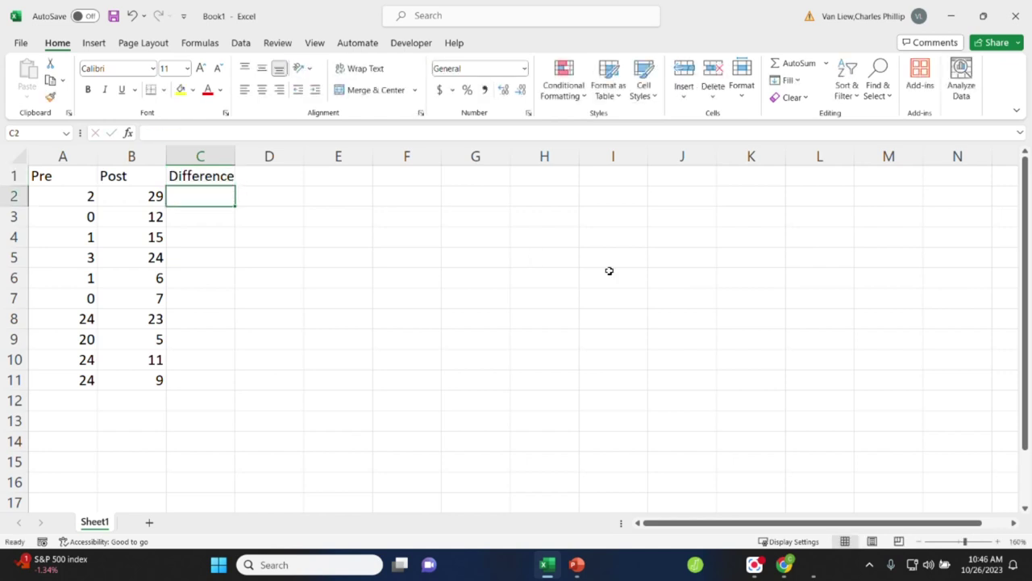
# Enter =B2-A2 in C2 and fill it down to C11, giving differences from 27 to -15
pyautogui.write('=')
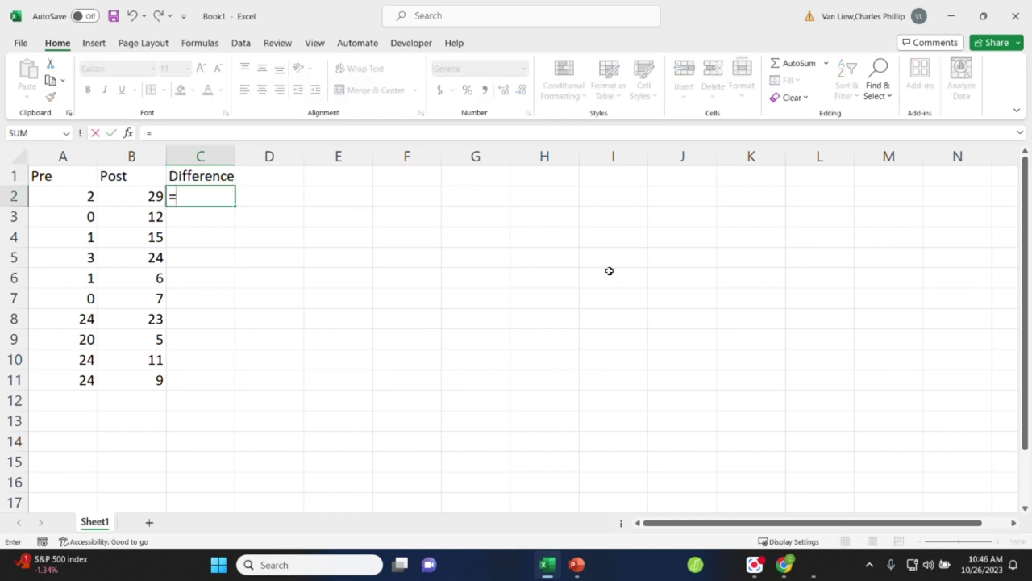
pyautogui.click(142, 196)
pyautogui.write('-')
pyautogui.click(71, 194)
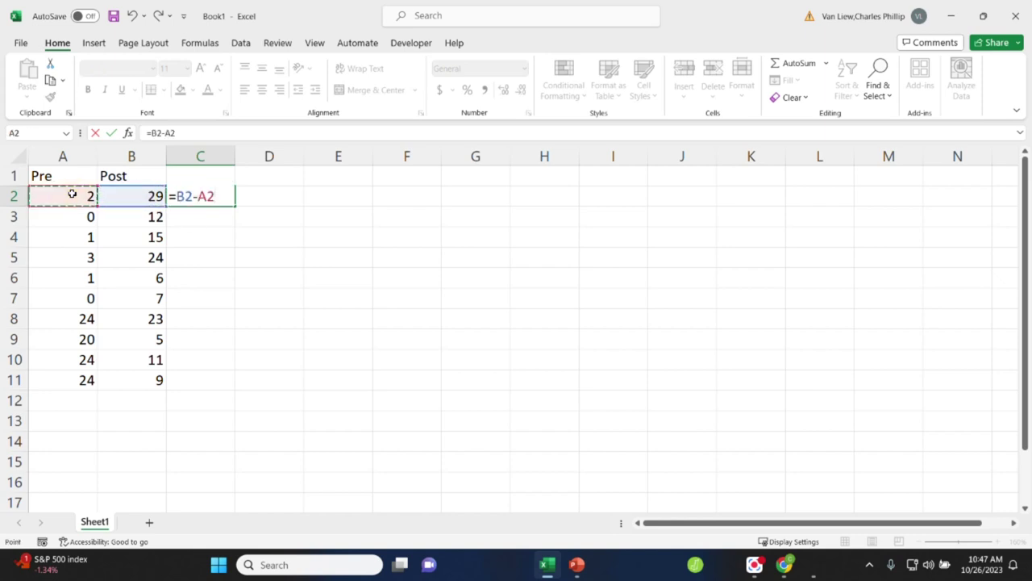
pyautogui.press('Return')
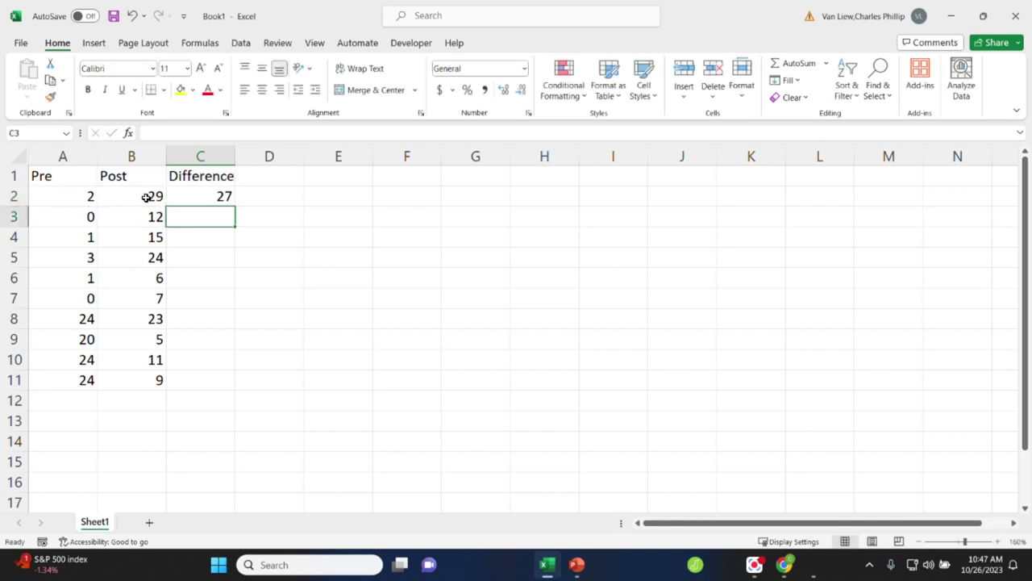
pyautogui.click(206, 200)
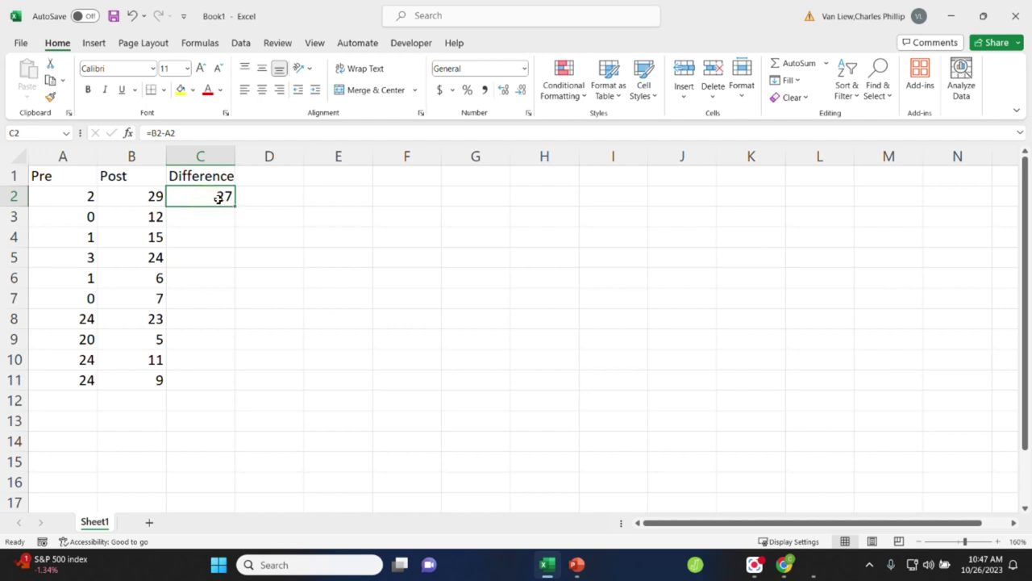
pyautogui.doubleClick(219, 198)
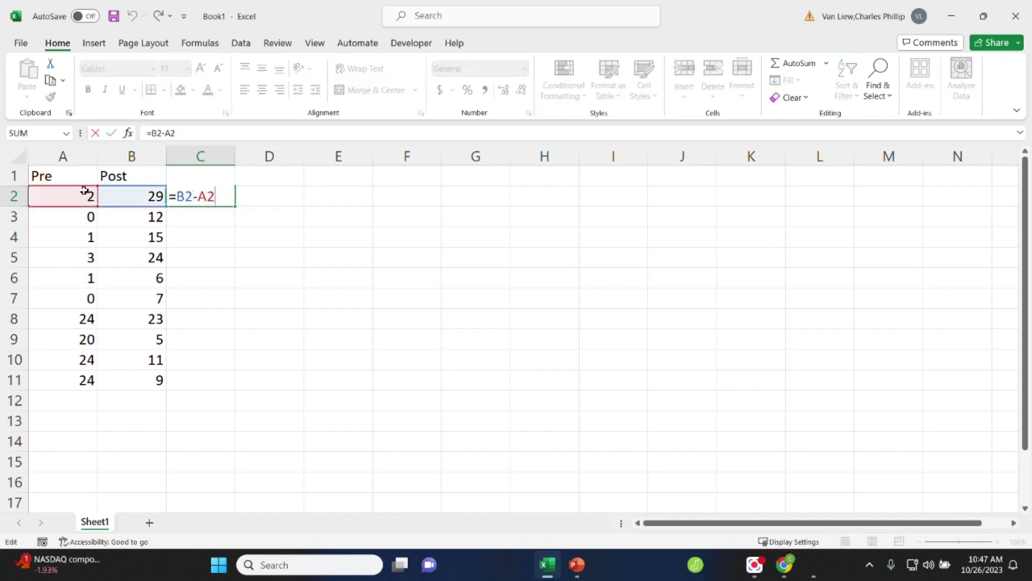
pyautogui.press('Return')
pyautogui.click(226, 195)
pyautogui.moveTo(234, 206); pyautogui.dragTo(239, 391)
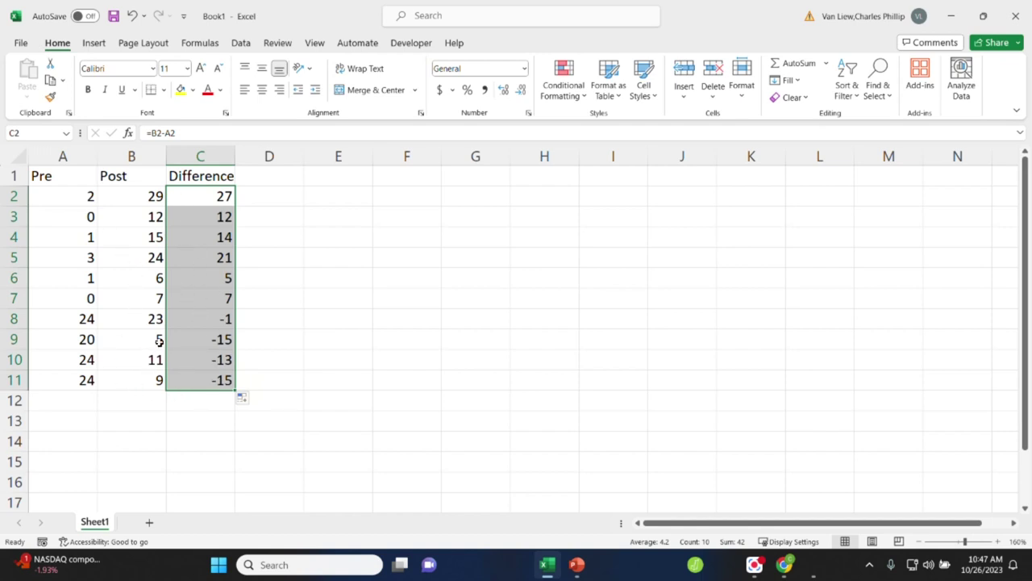
pyautogui.click(279, 255)
pyautogui.moveTo(207, 185); pyautogui.dragTo(223, 385)
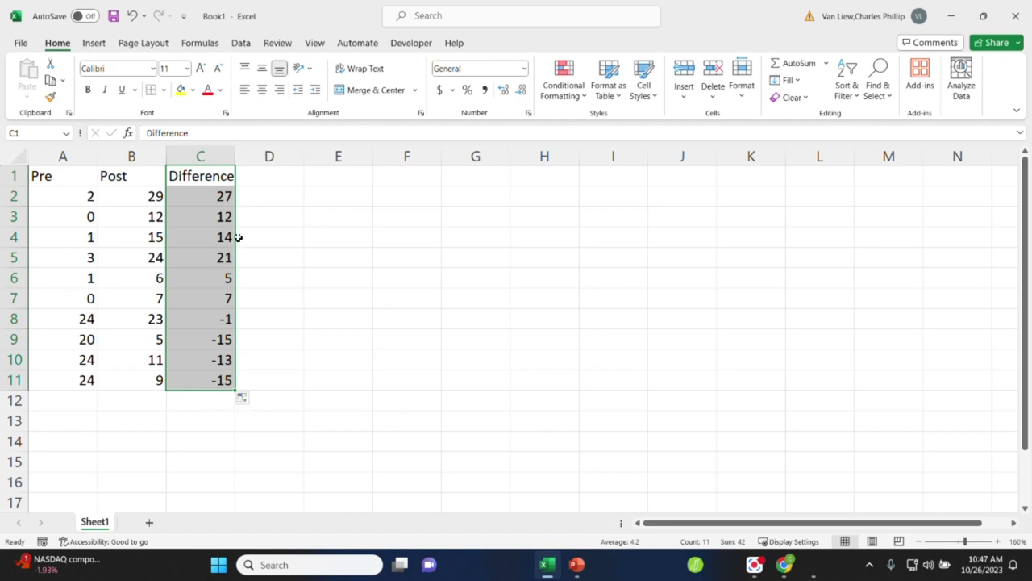
pyautogui.moveTo(222, 196); pyautogui.dragTo(226, 379)
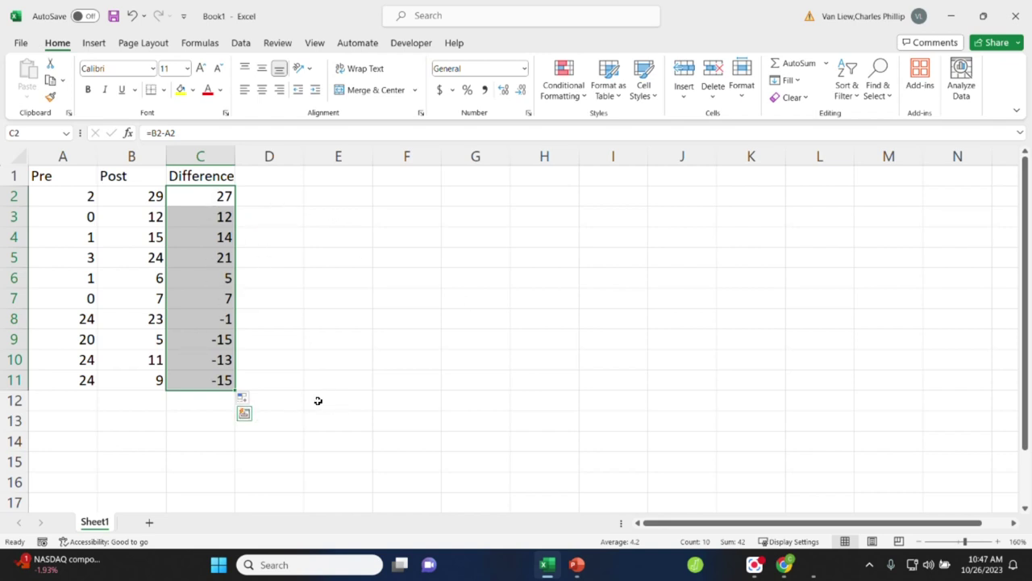
pyautogui.click(202, 402)
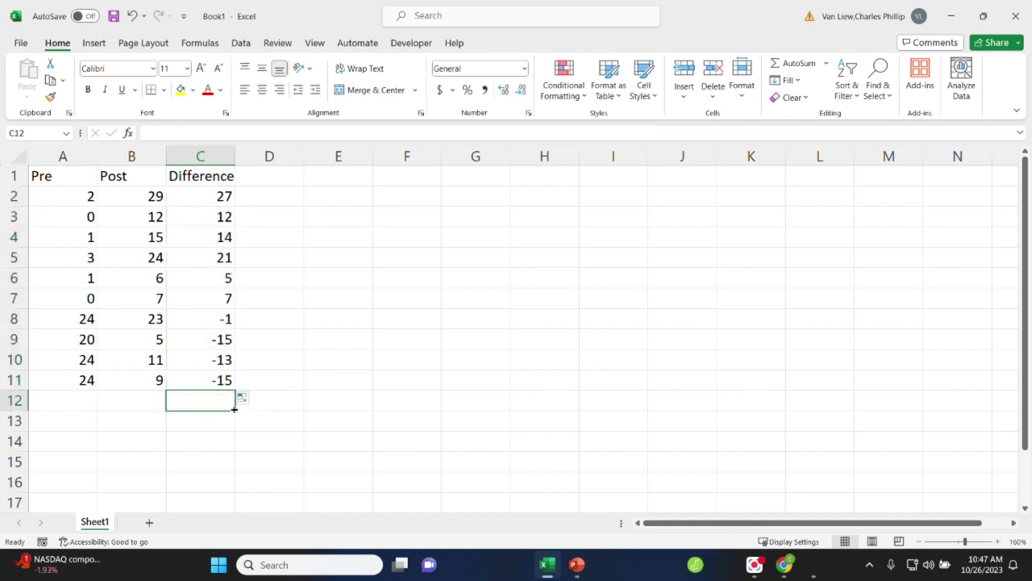
# Compute the mean difference =AVERAGE(C2:C11), 4.2, in C12 and label it M_Diff
pyautogui.write('=average(')
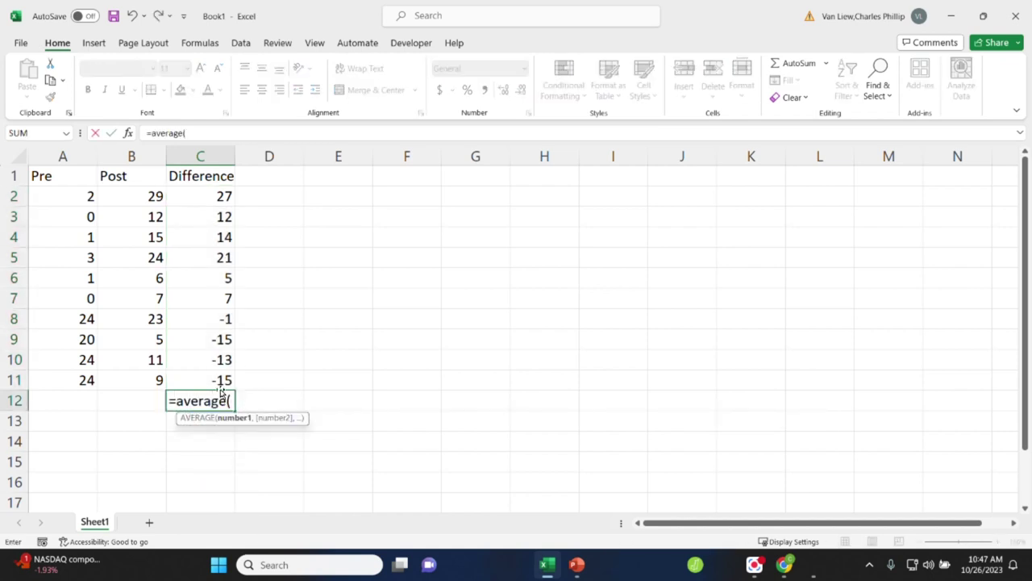
pyautogui.moveTo(212, 382); pyautogui.dragTo(199, 199)
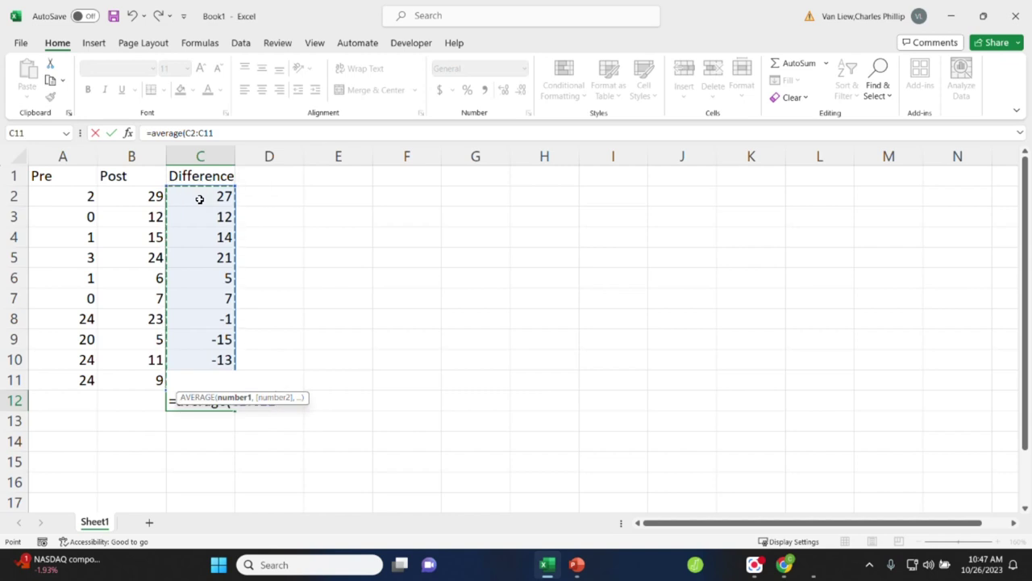
pyautogui.press('Tab')
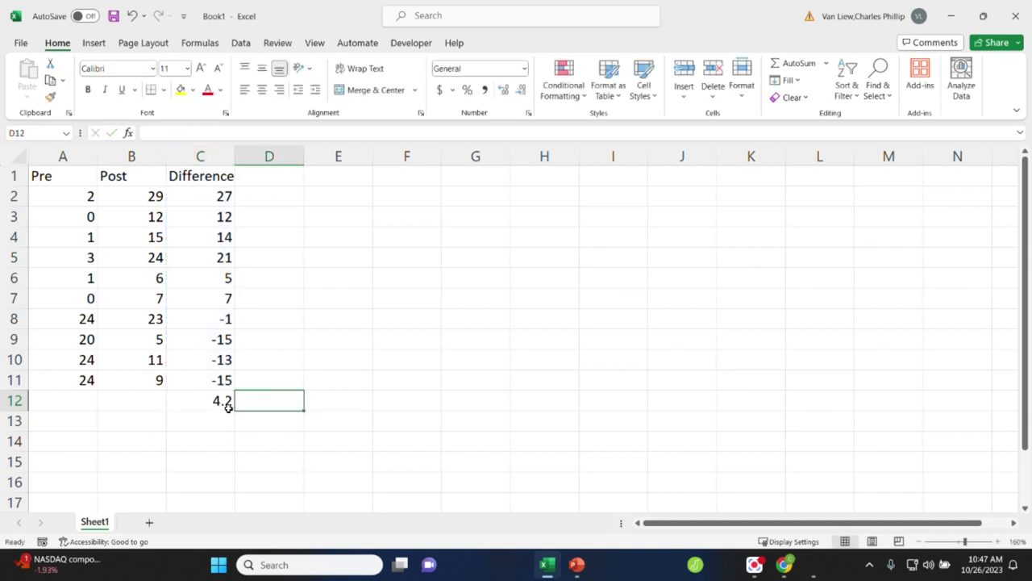
pyautogui.write('M')
pyautogui.press('BackSpace')
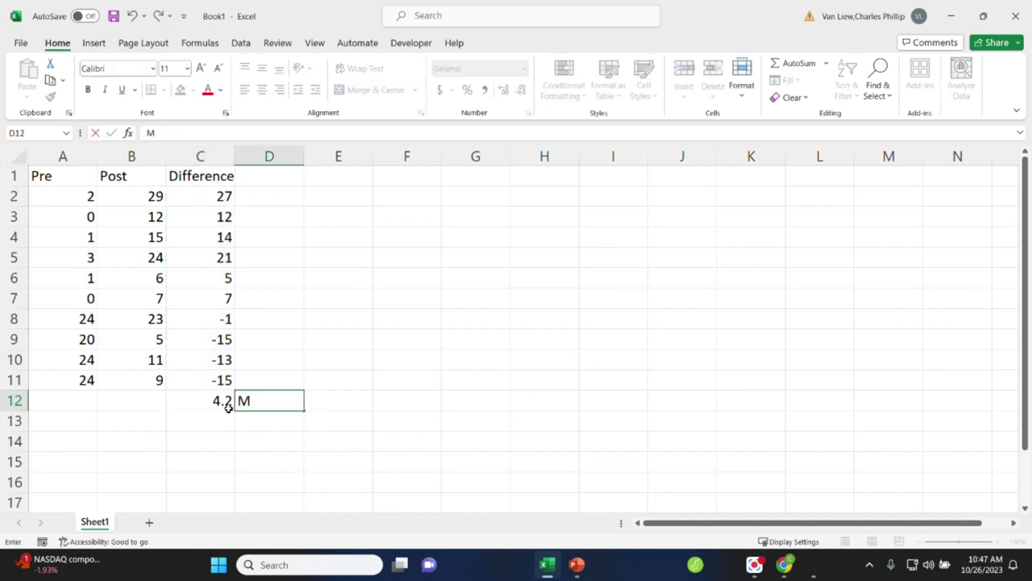
pyautogui.write('_Diff')
# Compute the standard deviation =STDEV(C2:C11), 15.0096, in C13 and label it S_Diff
pyautogui.click(228, 413)
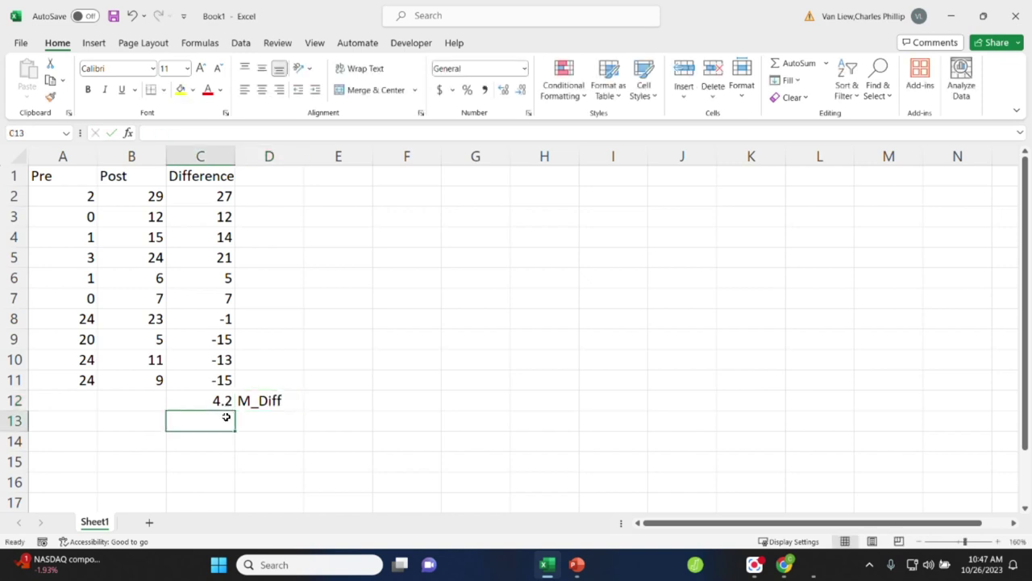
pyautogui.write('=stad')
pyautogui.press('BackSpace')
pyautogui.press('BackSpace')
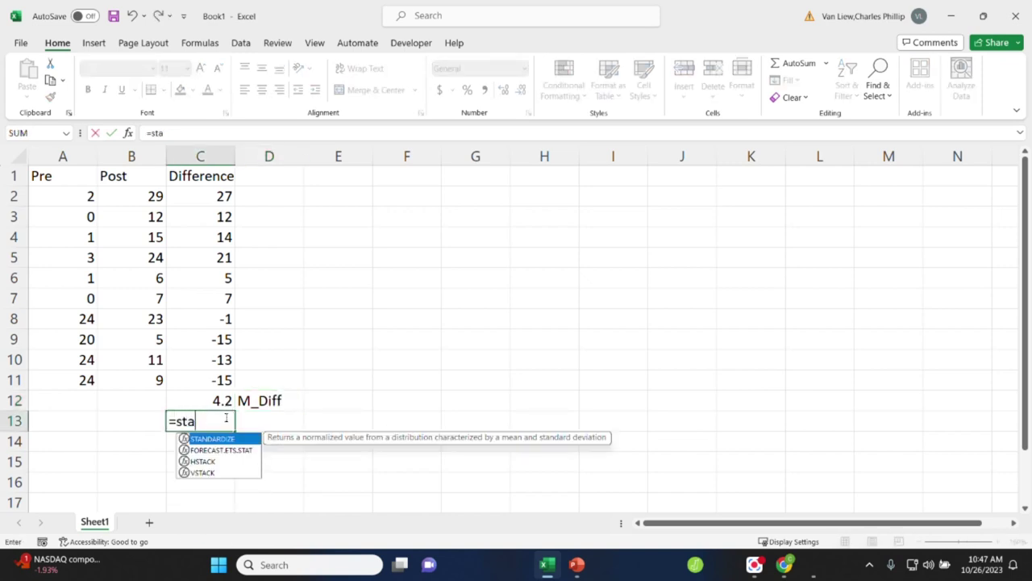
pyautogui.write('dev(')
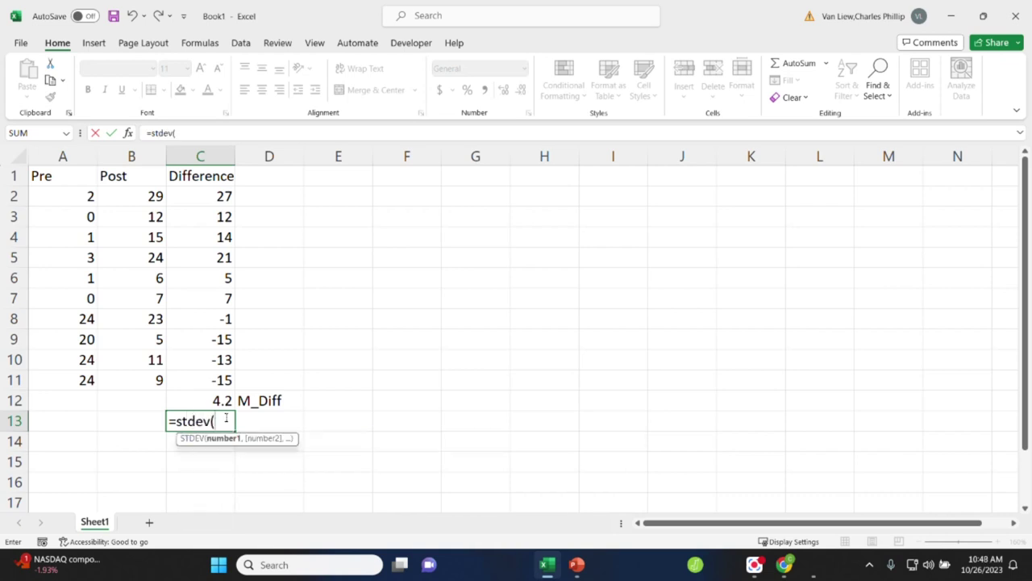
pyautogui.moveTo(217, 389); pyautogui.dragTo(221, 200)
pyautogui.press('Tab')
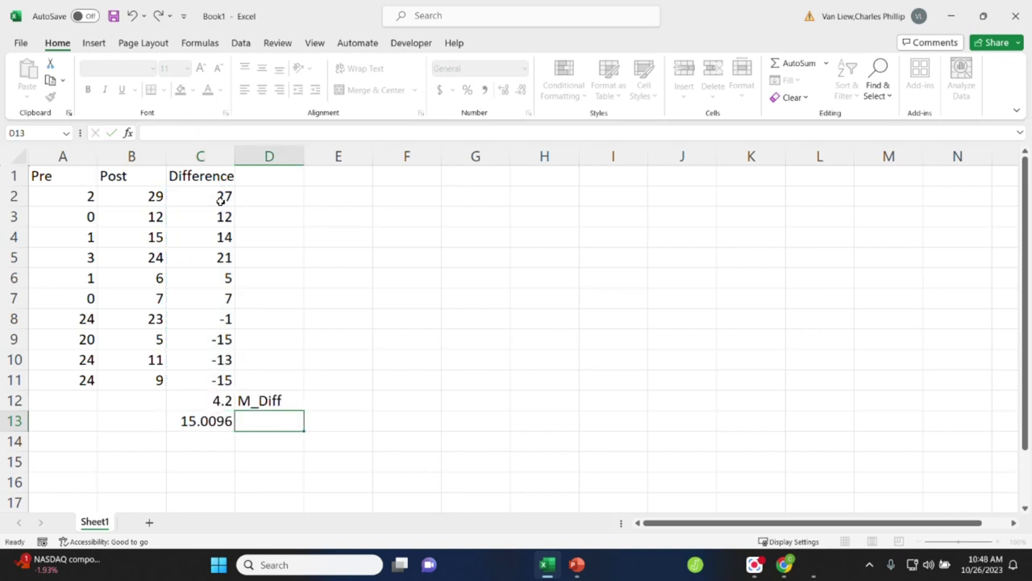
pyautogui.write('S')
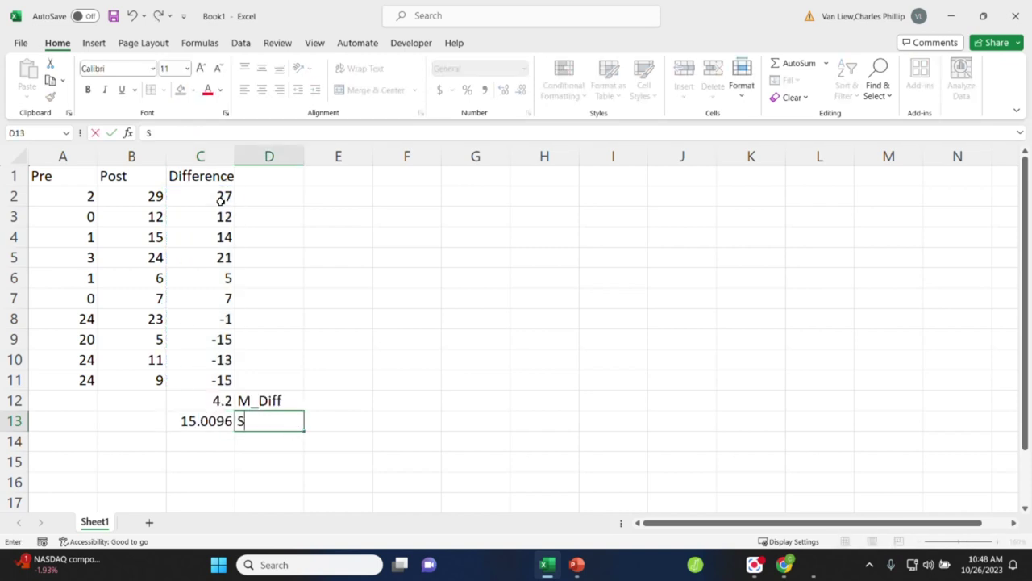
pyautogui.write('_Diff')
pyautogui.press('Return')
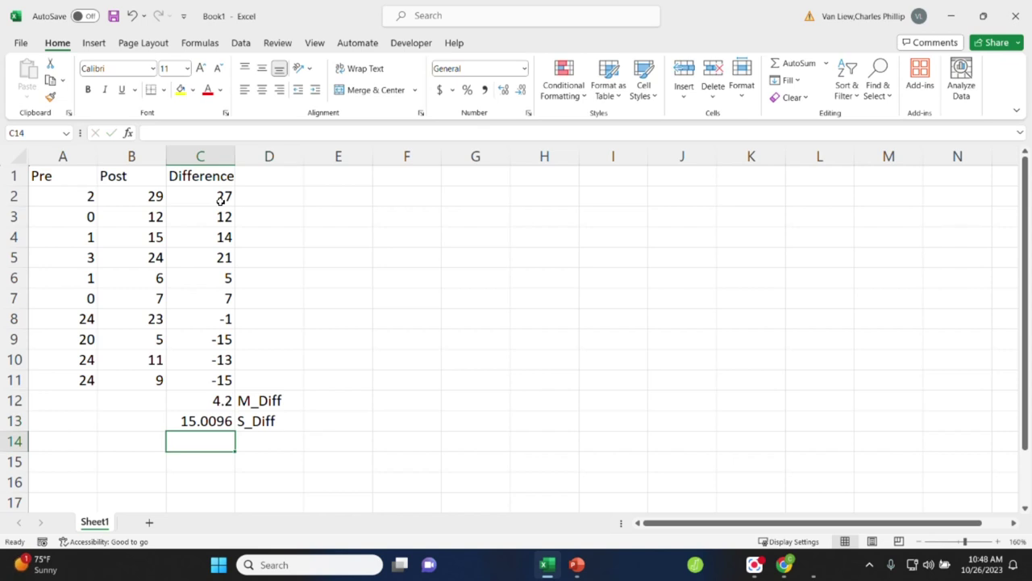
pyautogui.write('=var(')
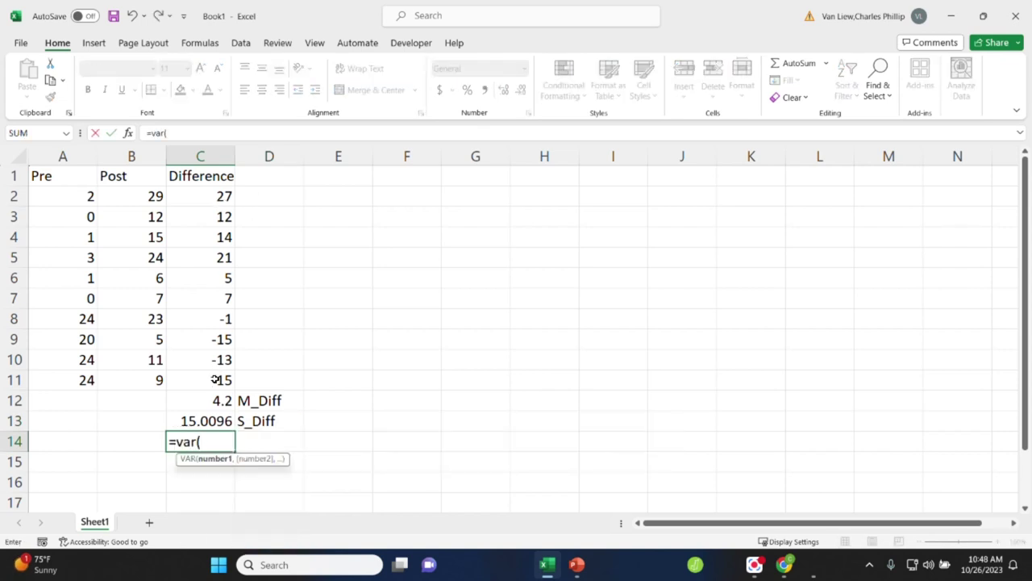
# Finish =VAR(C2:C11) in C14, giving 225.289, and label it S^2_Diff in D14
pyautogui.moveTo(223, 372); pyautogui.dragTo(210, 204)
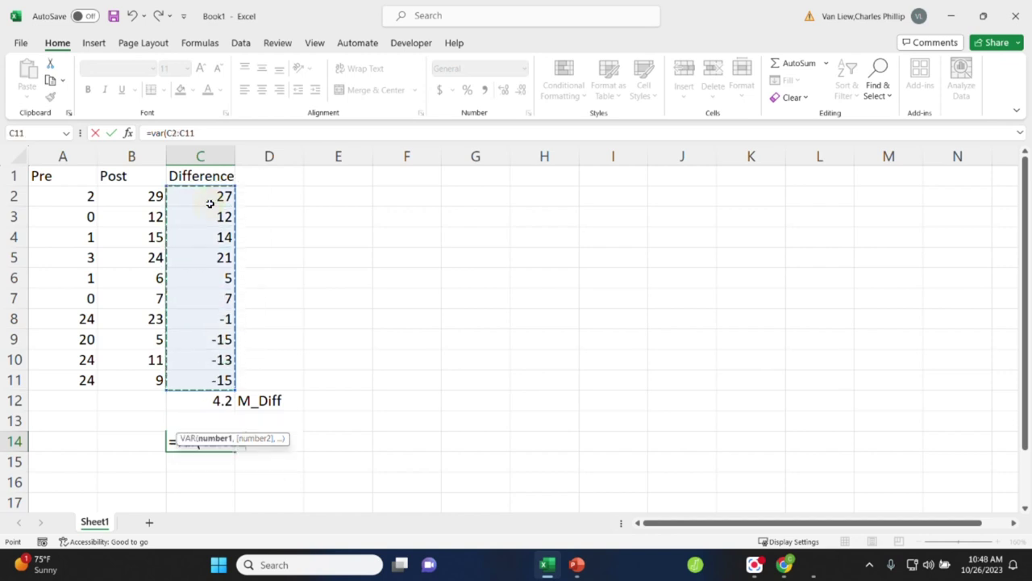
pyautogui.write(')')
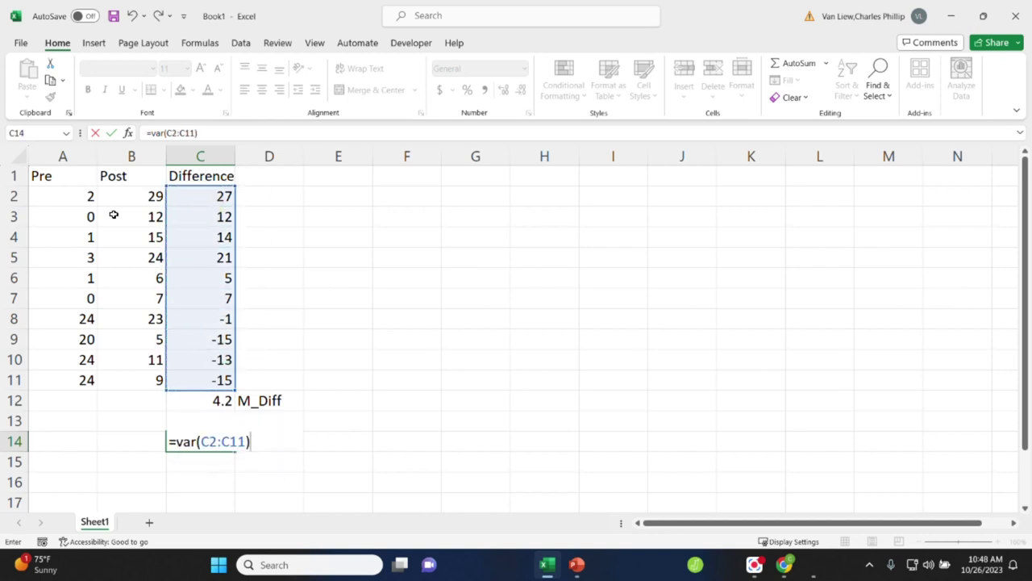
pyautogui.press('Tab')
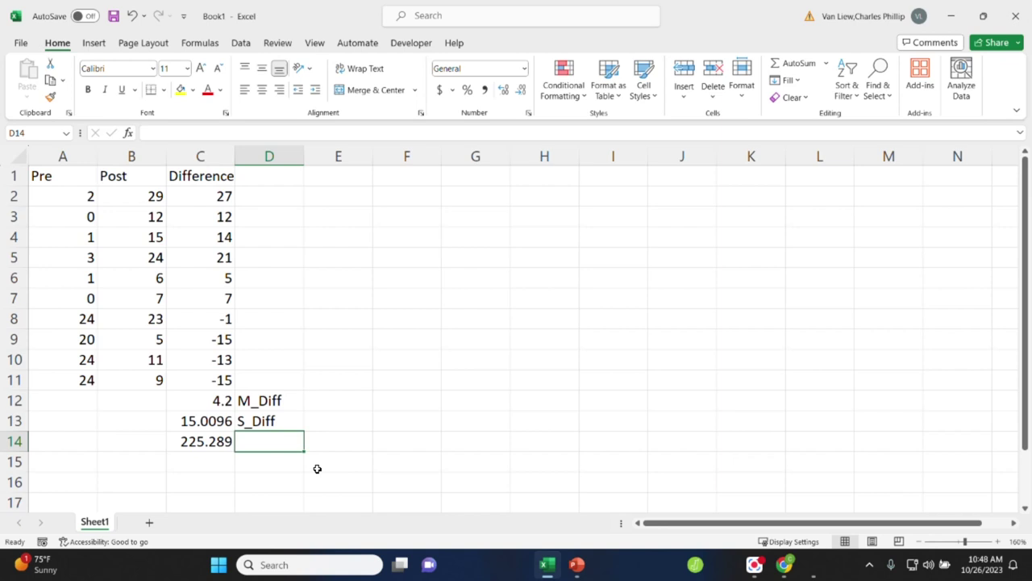
pyautogui.write('S^')
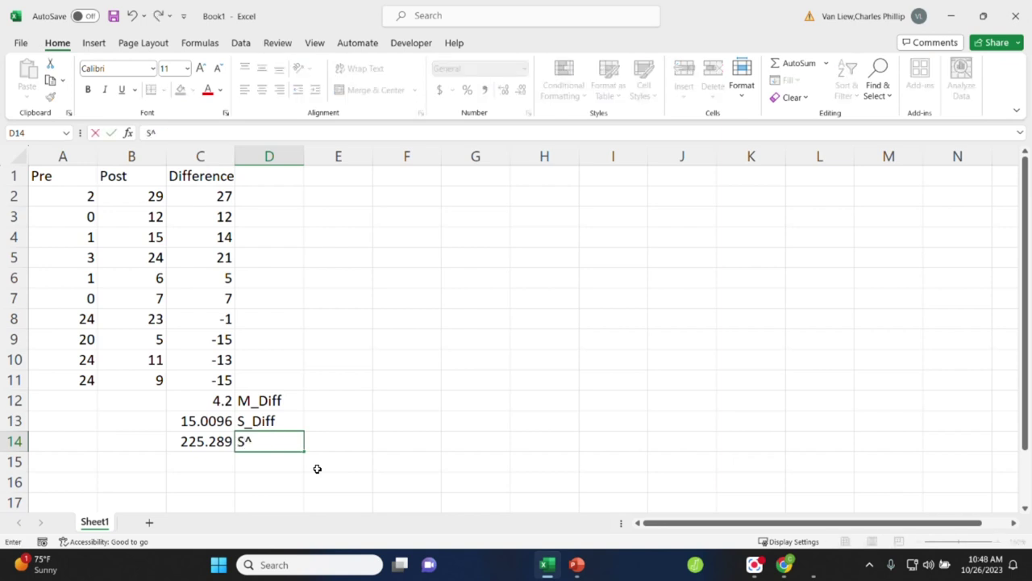
pyautogui.write('2_Diff')
pyautogui.press('Return')
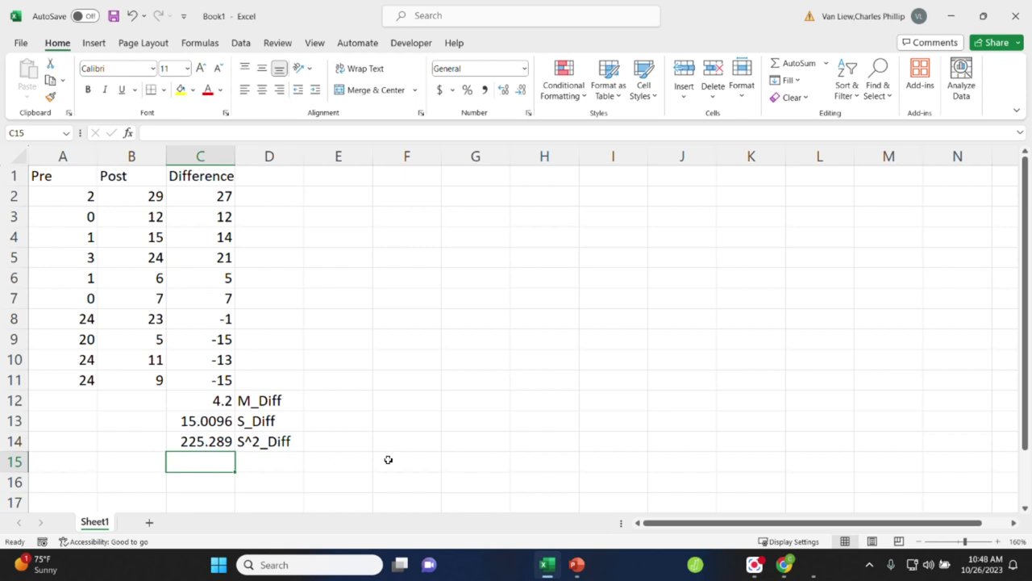
# Label D15 as SE_M_Diff
pyautogui.click(285, 472)
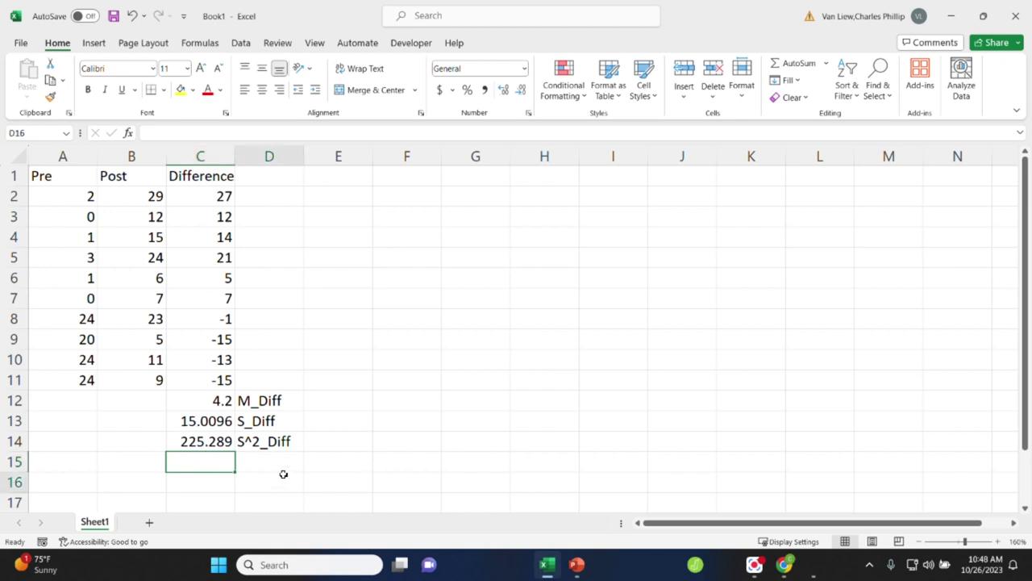
pyautogui.write('SE_')
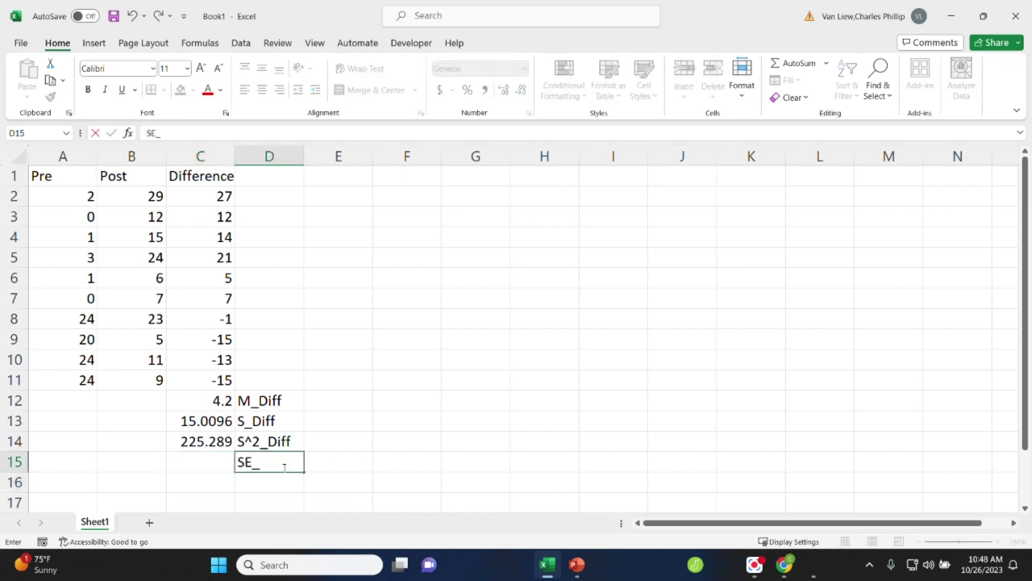
pyautogui.write('Diff')
pyautogui.click(263, 461)
pyautogui.write('M_')
# Enter =SQRT(C14/COUNTA(C2:C11)) in C15, giving a standard error of 4.74646
pyautogui.click(198, 466)
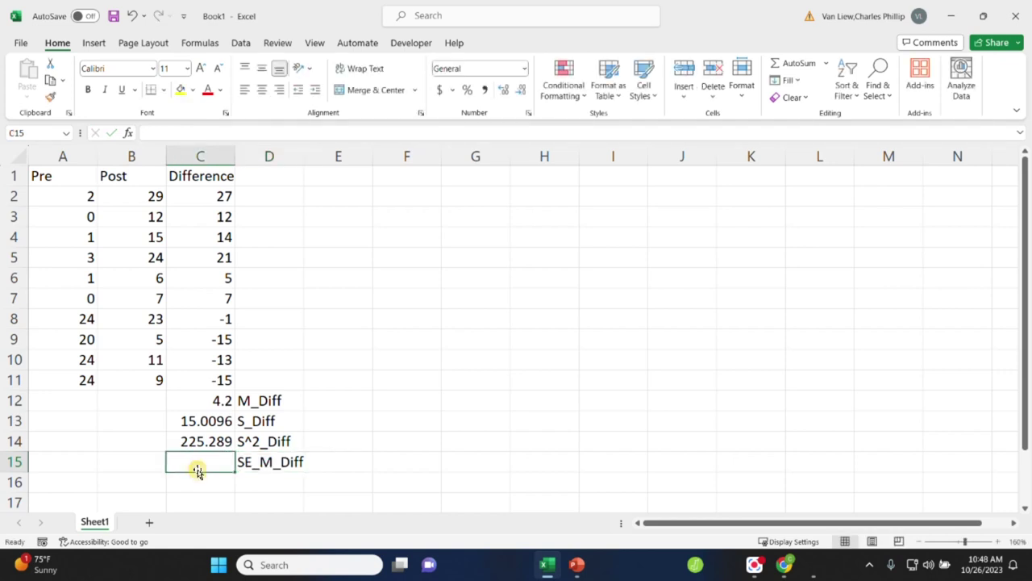
pyautogui.write('=')
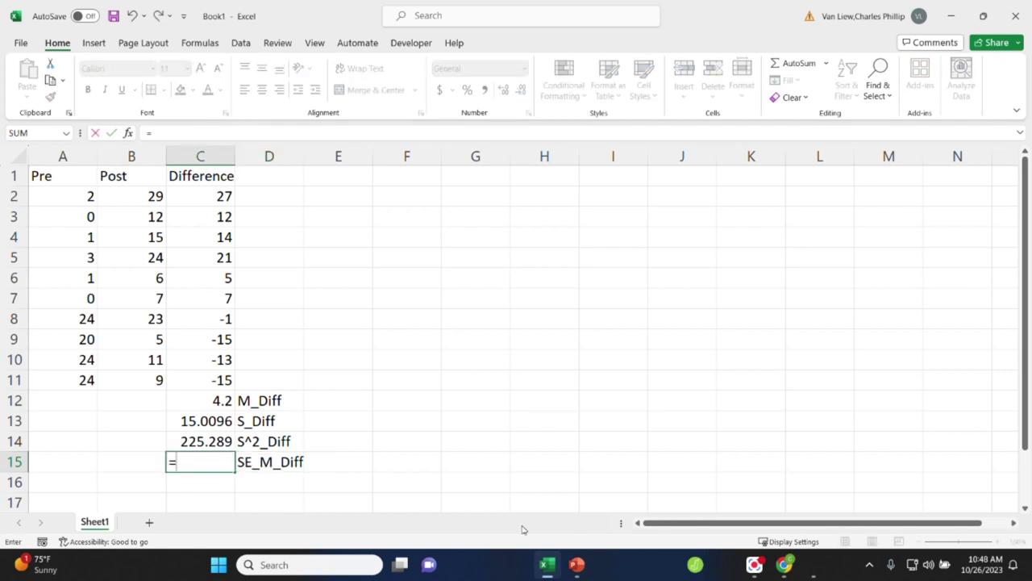
pyautogui.write('sqrt(')
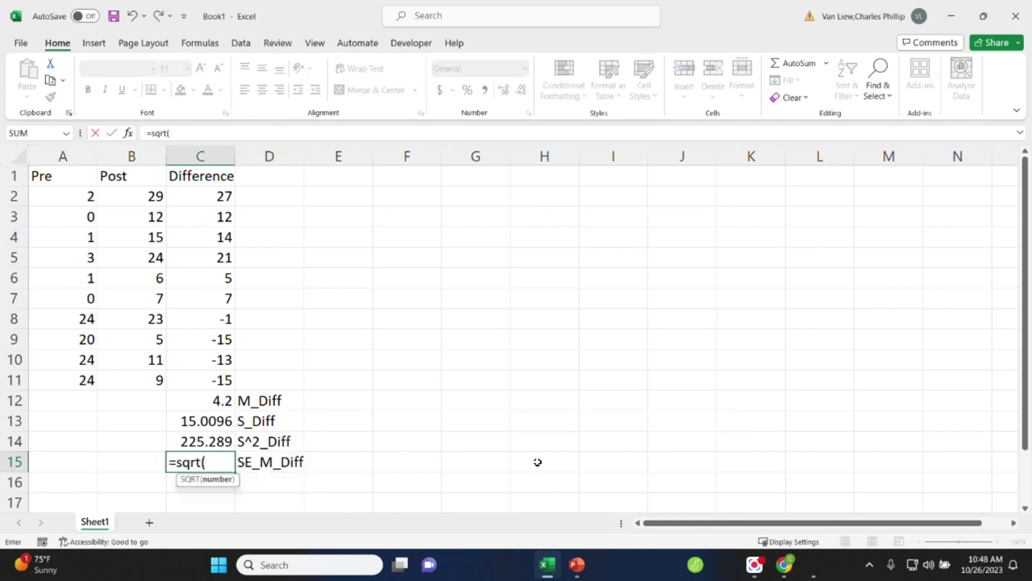
pyautogui.click(218, 440)
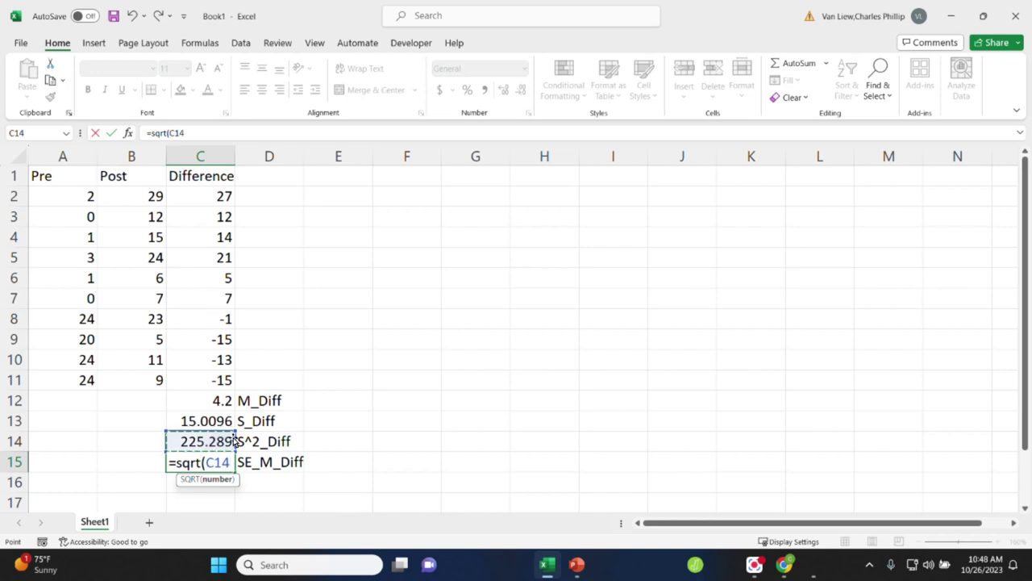
pyautogui.write('/cou')
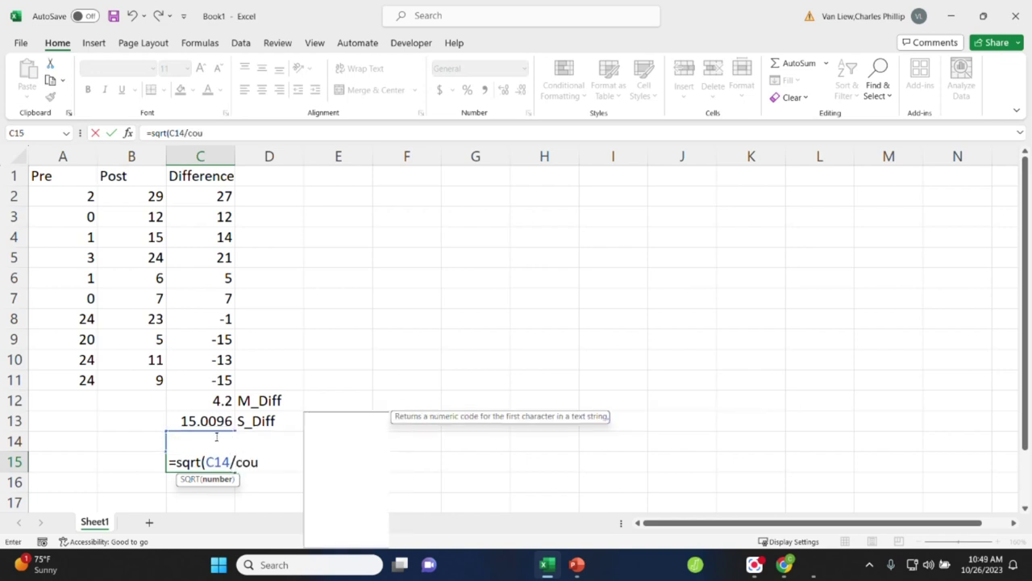
pyautogui.write('nta(')
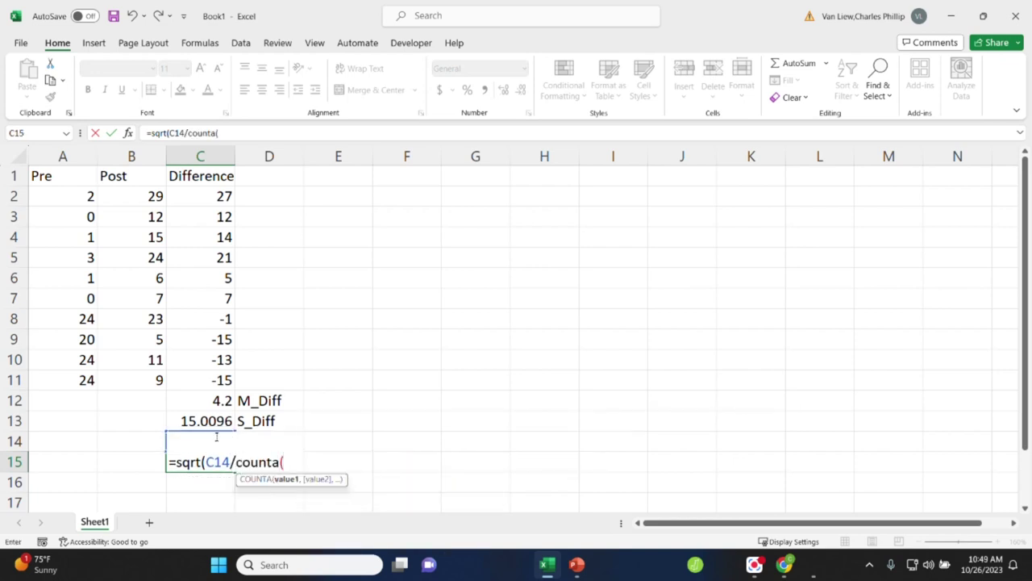
pyautogui.moveTo(193, 379); pyautogui.dragTo(201, 191)
pyautogui.write('))')
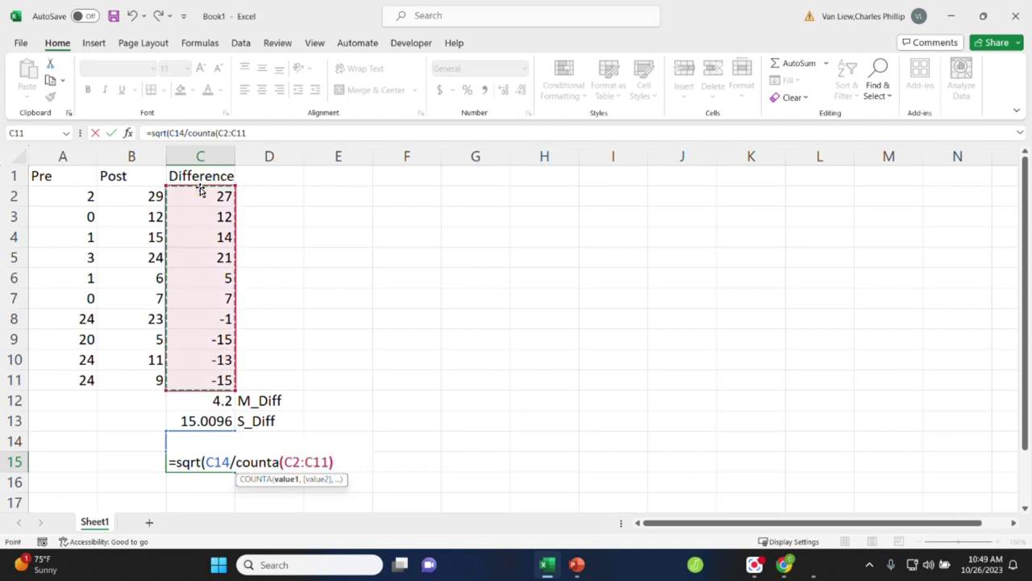
pyautogui.press('Tab')
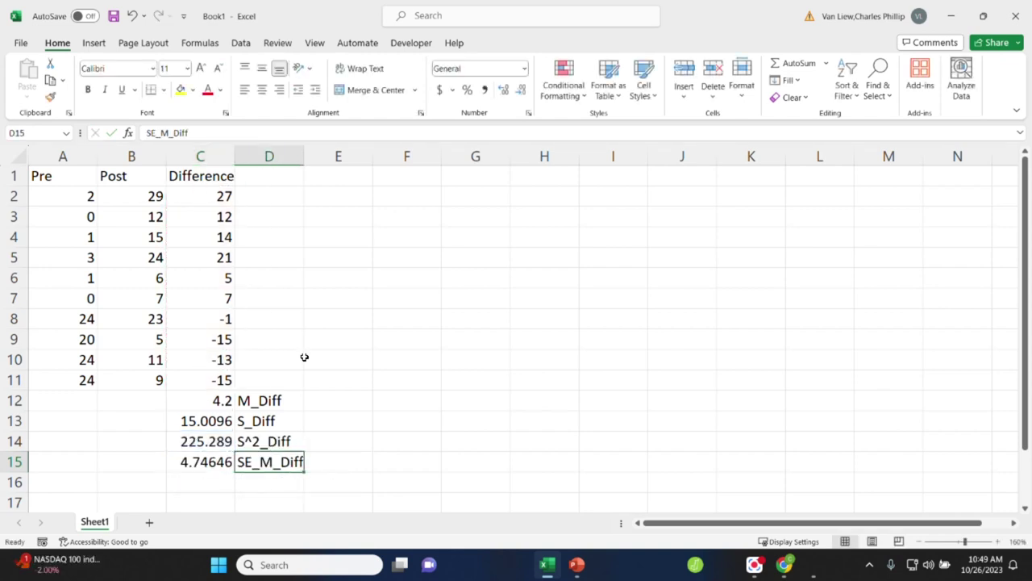
pyautogui.click(210, 462)
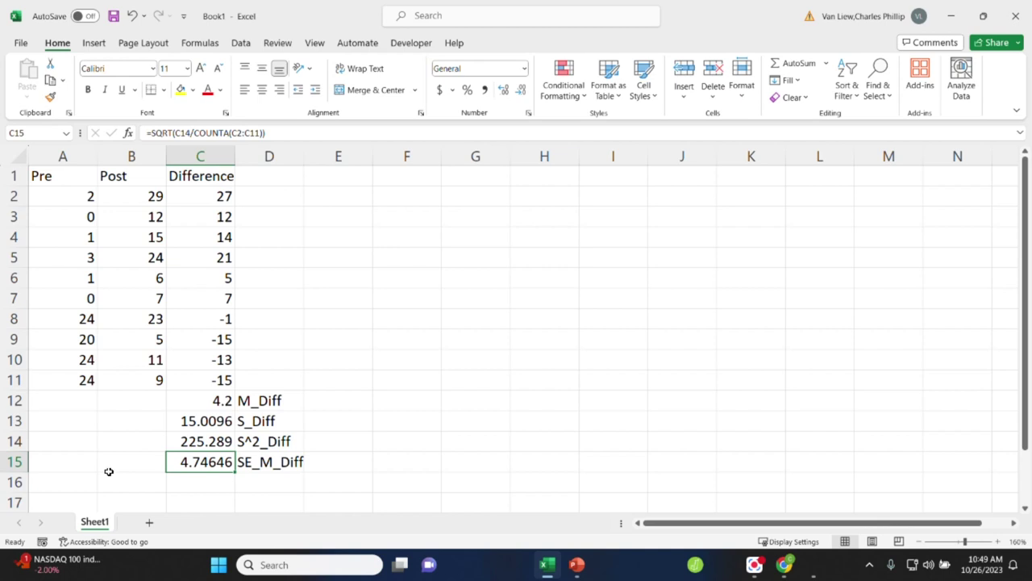
pyautogui.click(323, 408)
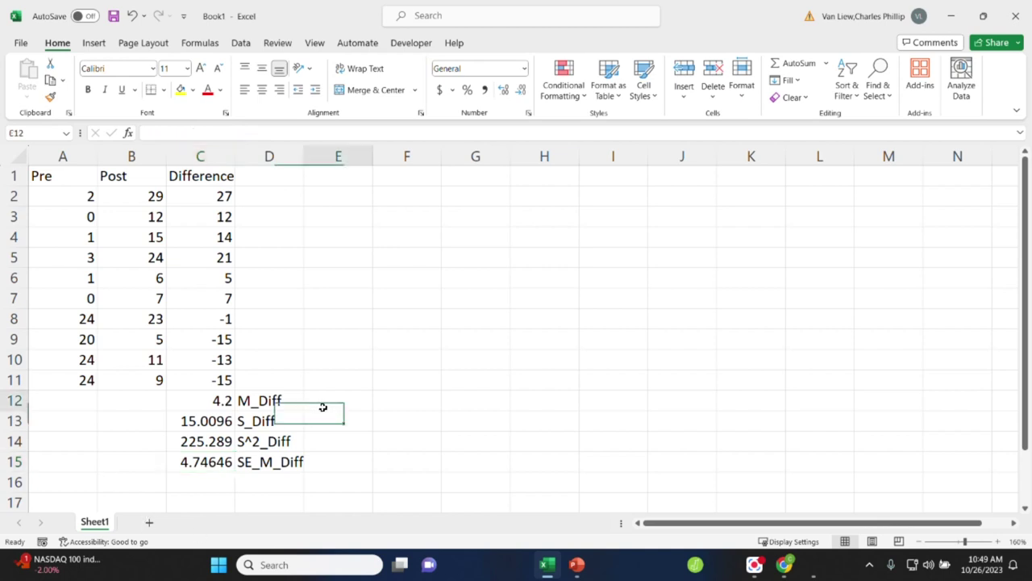
# Compute t as =C12/C15, 0.88487, in E12 and label it t in F12
pyautogui.write('=')
pyautogui.click(207, 401)
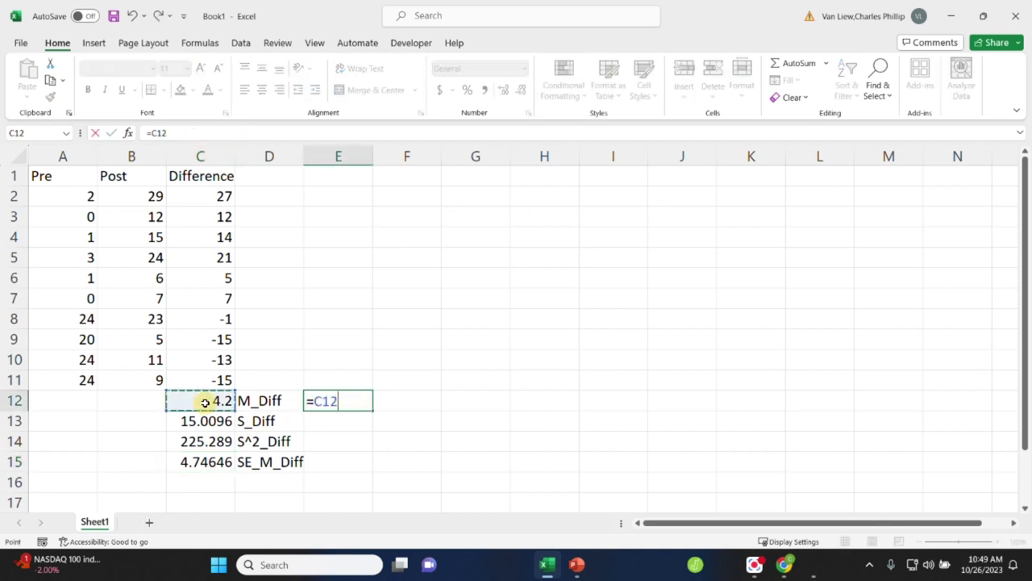
pyautogui.write('/')
pyautogui.click(206, 461)
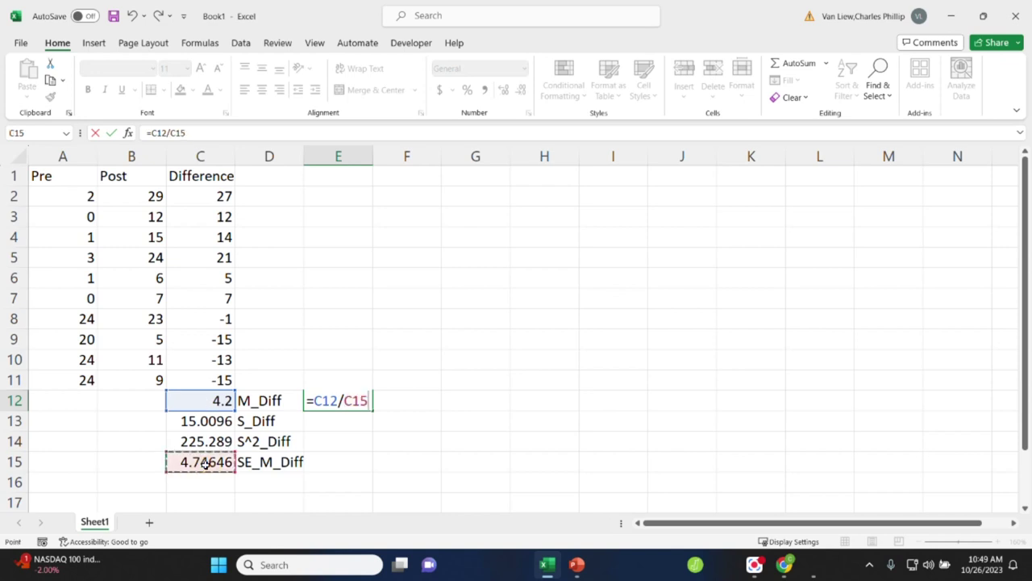
pyautogui.press('Return')
pyautogui.click(381, 403)
pyautogui.write('t')
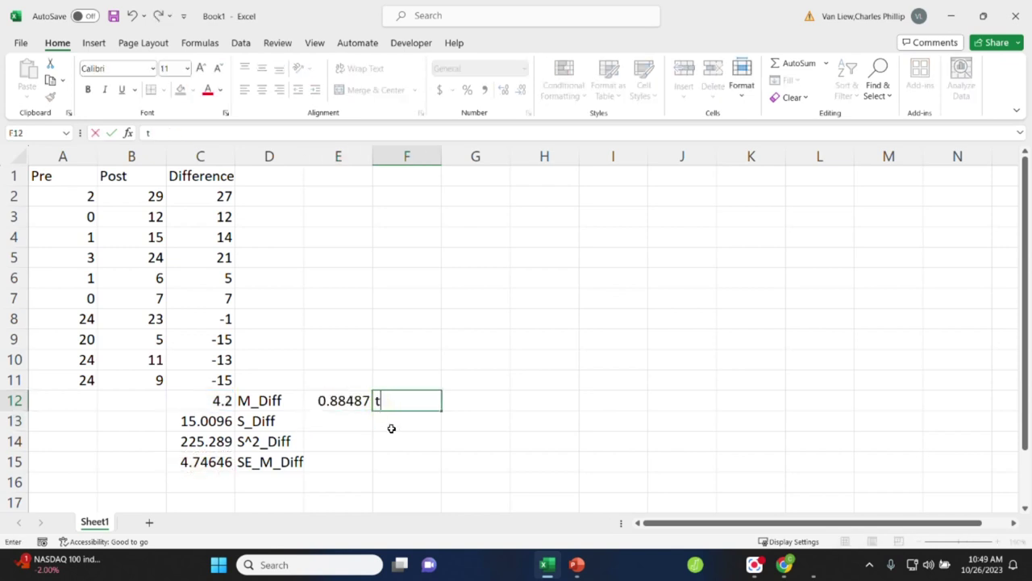
pyautogui.press('Return')
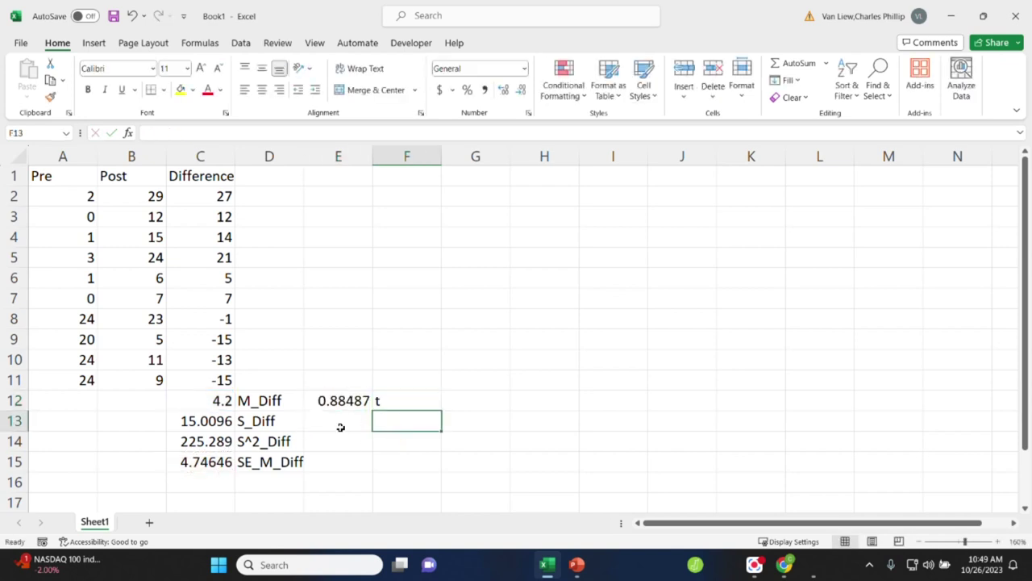
# Build the two-tailed p-value formula =T.DIST.2T(E12,9) in E13
pyautogui.click(357, 426)
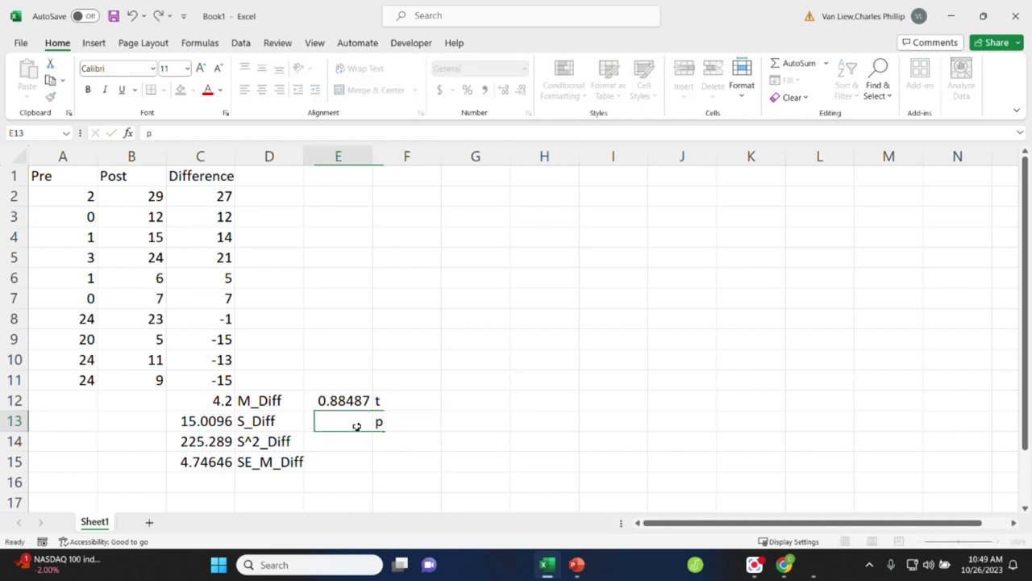
pyautogui.write('=t.')
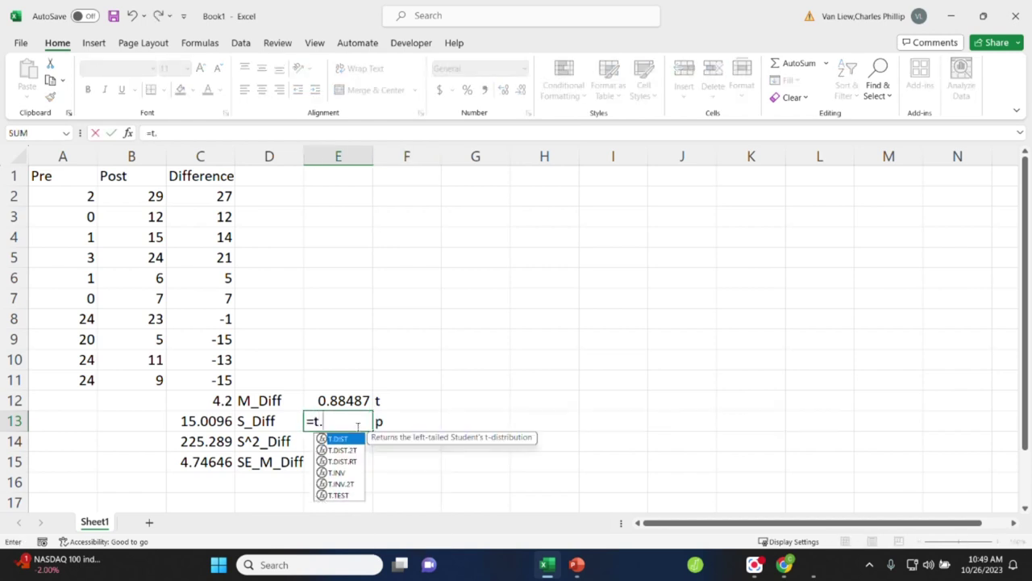
pyautogui.write('dist.2')
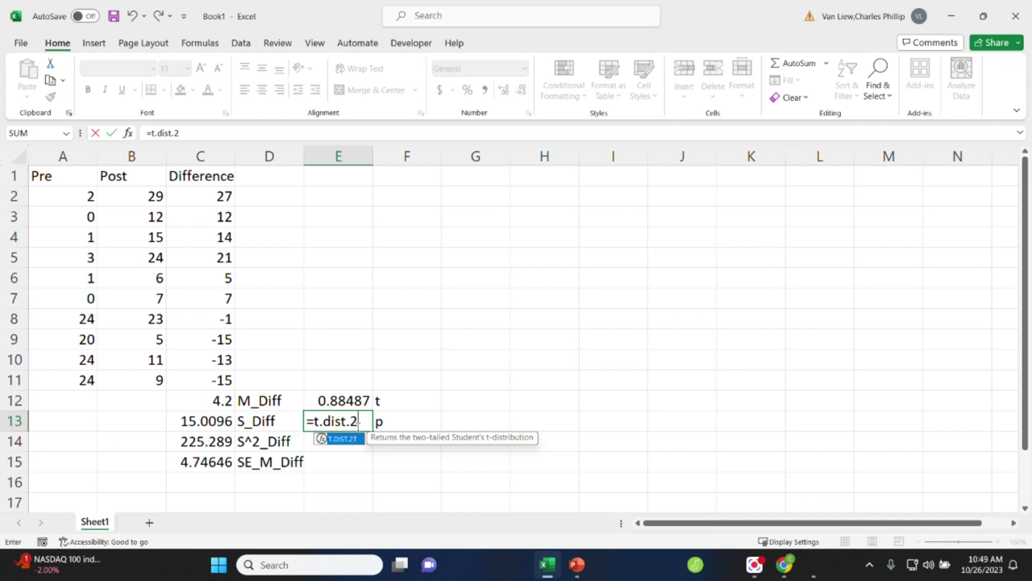
pyautogui.write('t(')
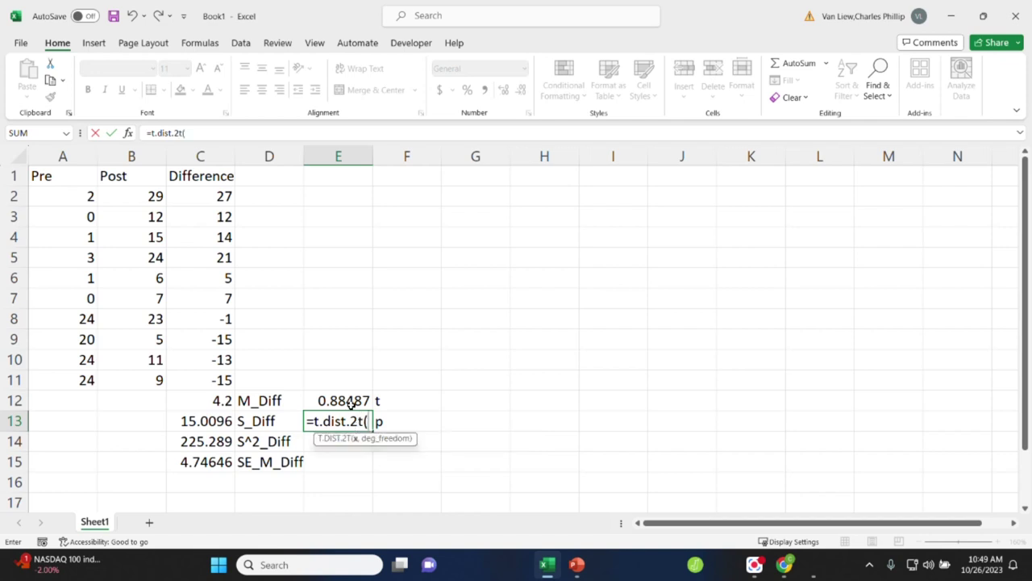
pyautogui.click(348, 400)
pyautogui.write(',')
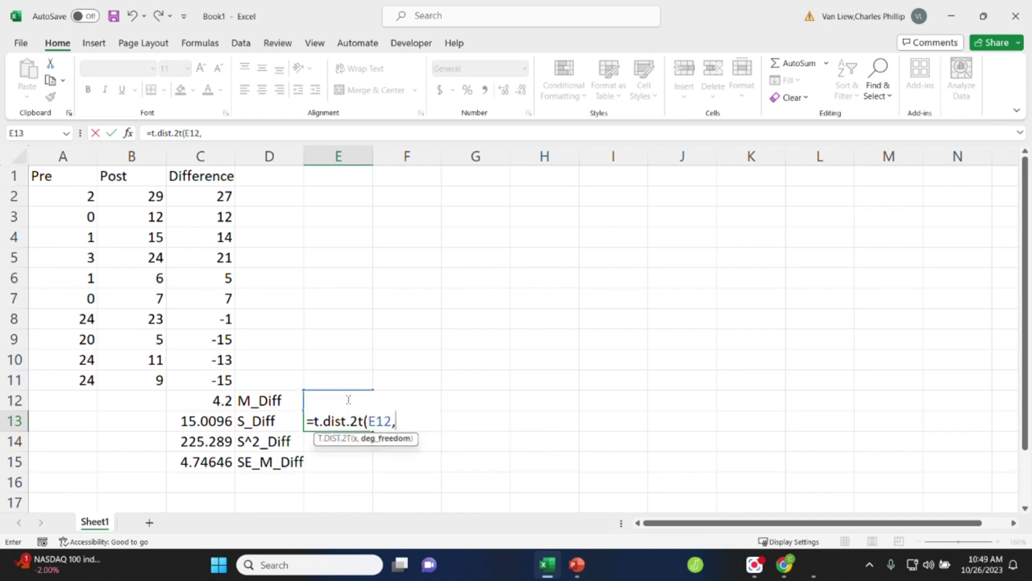
pyautogui.write('9')
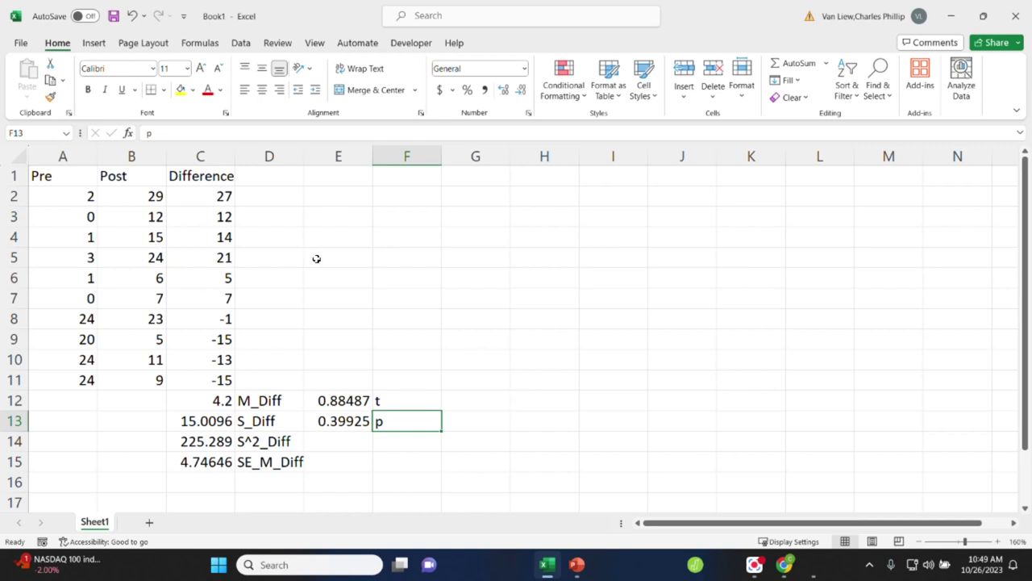
# Shade the variance row C14:D14 yellow and head column D Deviation_Diff
pyautogui.moveTo(202, 441); pyautogui.dragTo(266, 442)
pyautogui.click(180, 90)
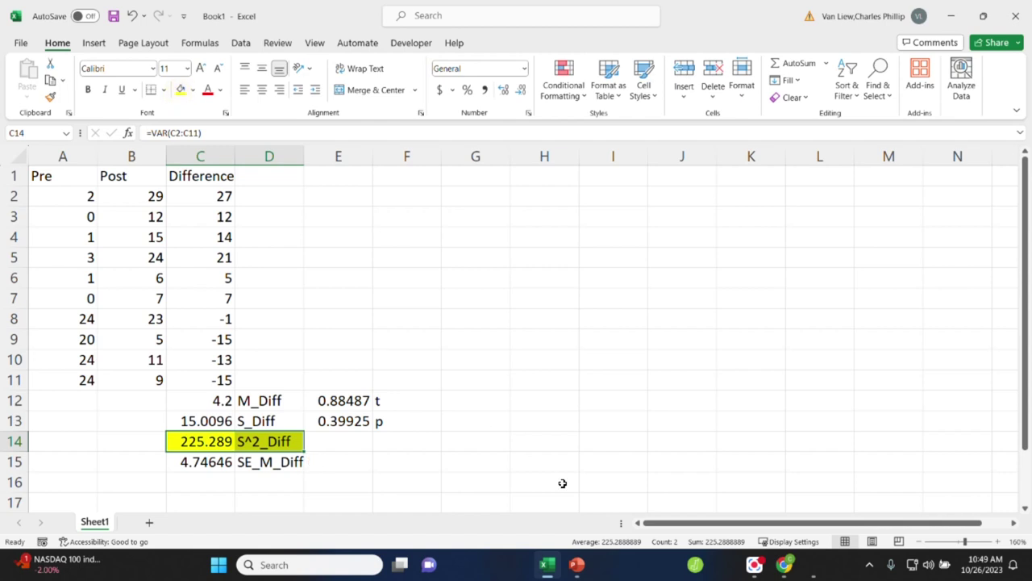
pyautogui.click(249, 181)
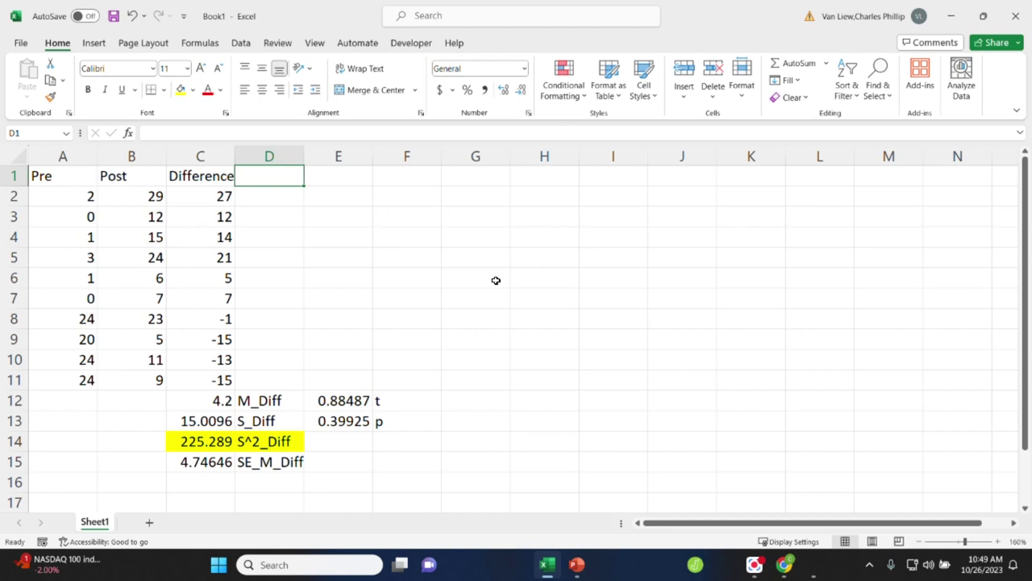
pyautogui.write('Dviaeviat')
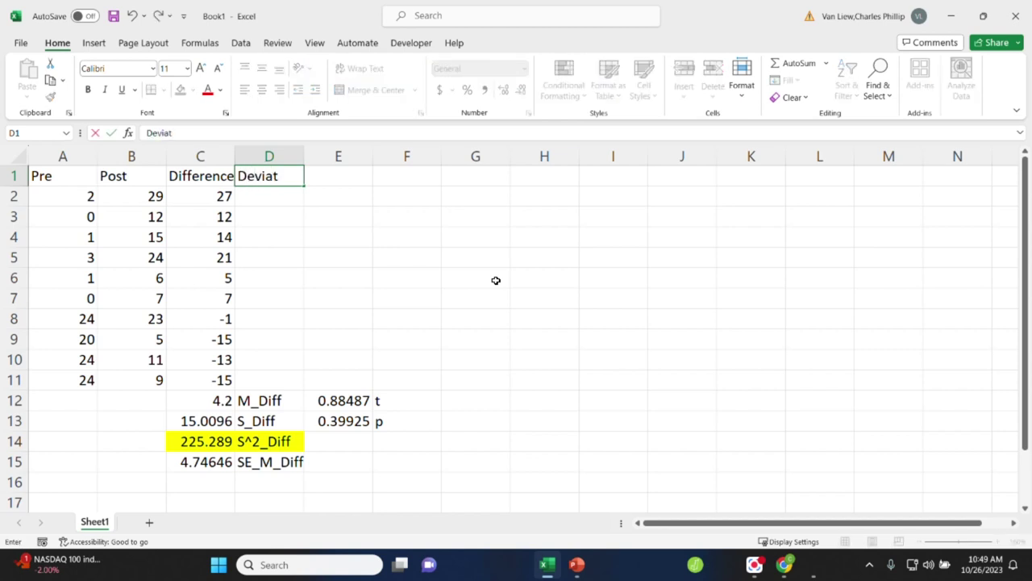
pyautogui.write('ion_Eiff')
pyautogui.press('Return')
# Enter the deviation formula =C2-C$12 in D2, locking the mean row
pyautogui.write('=')
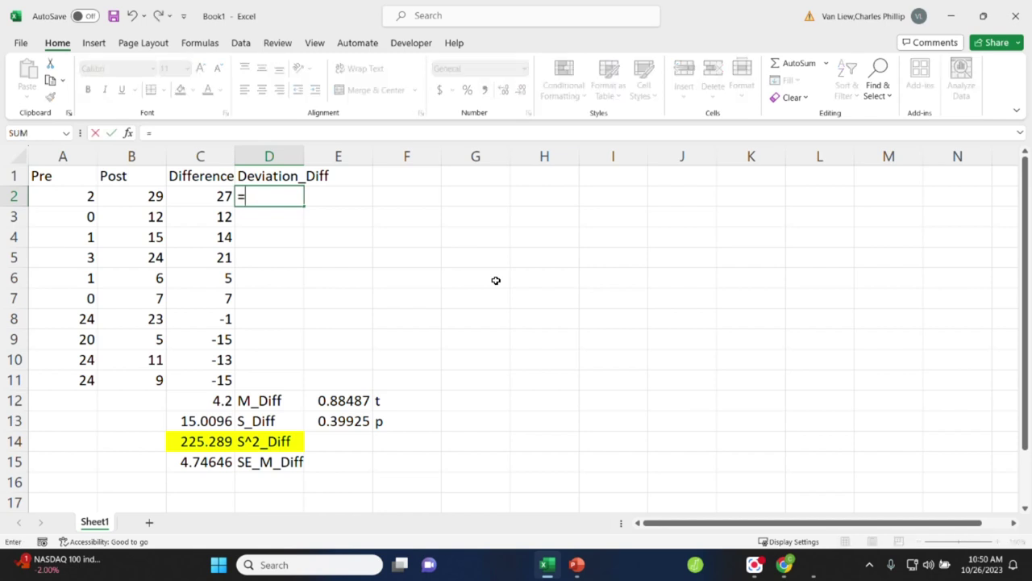
pyautogui.click(205, 196)
pyautogui.write('-')
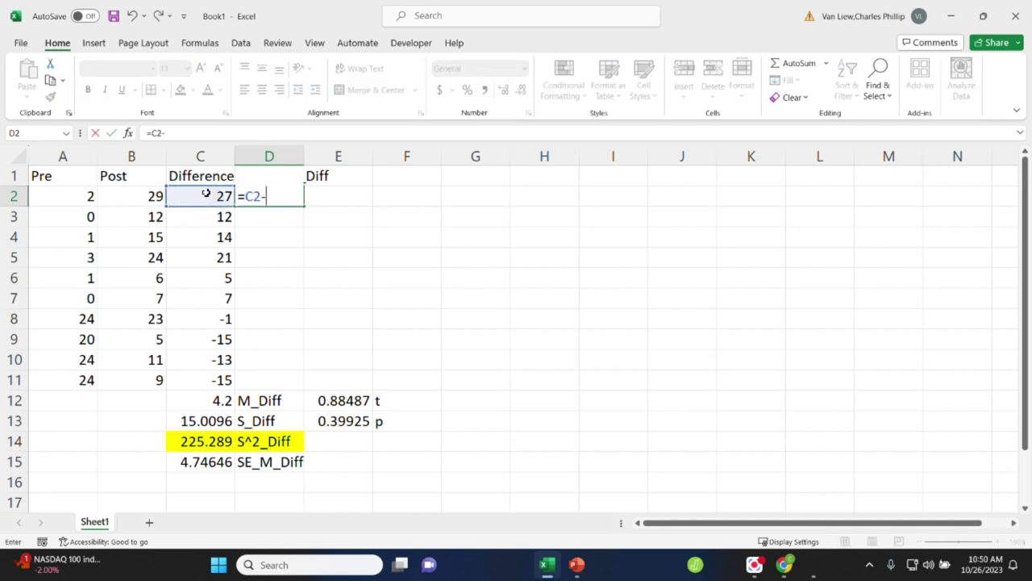
pyautogui.click(220, 399)
pyautogui.press('Return')
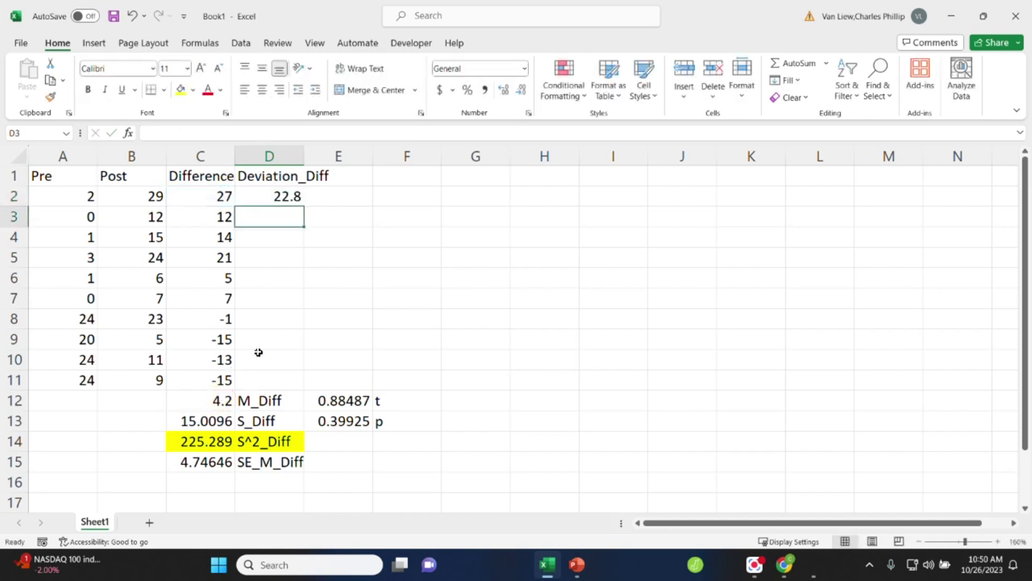
pyautogui.click(267, 194)
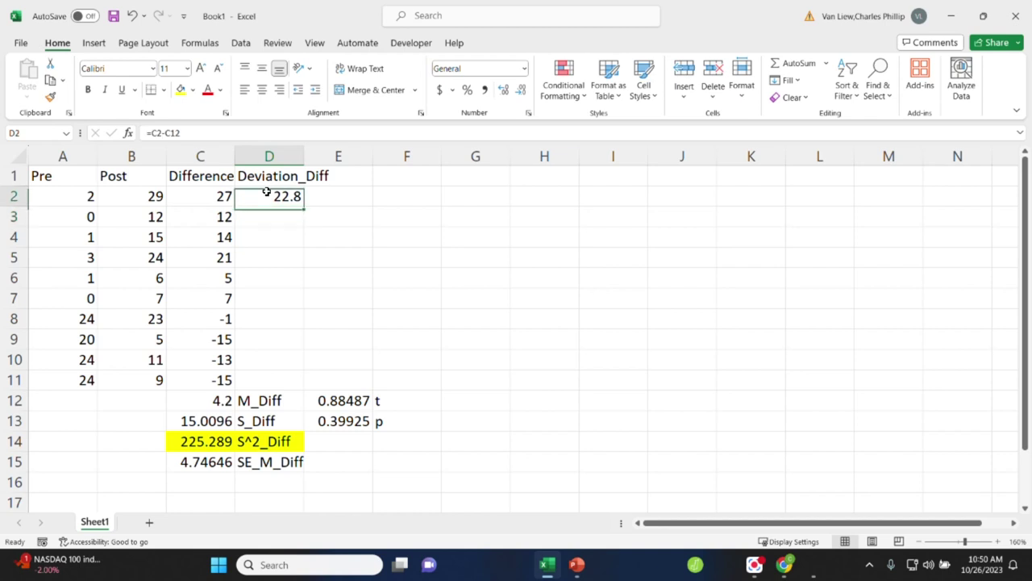
pyautogui.click(172, 133)
pyautogui.write('$')
pyautogui.press('Return')
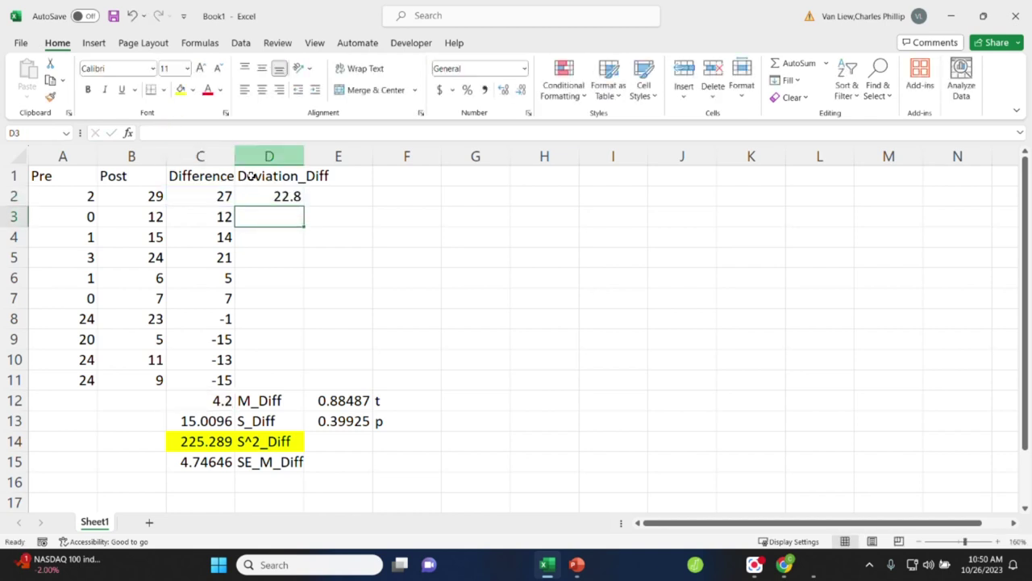
# Fill the deviation formula down to D11 and check the values, 22.8 to -19.2
pyautogui.click(279, 196)
pyautogui.moveTo(304, 207); pyautogui.dragTo(293, 382)
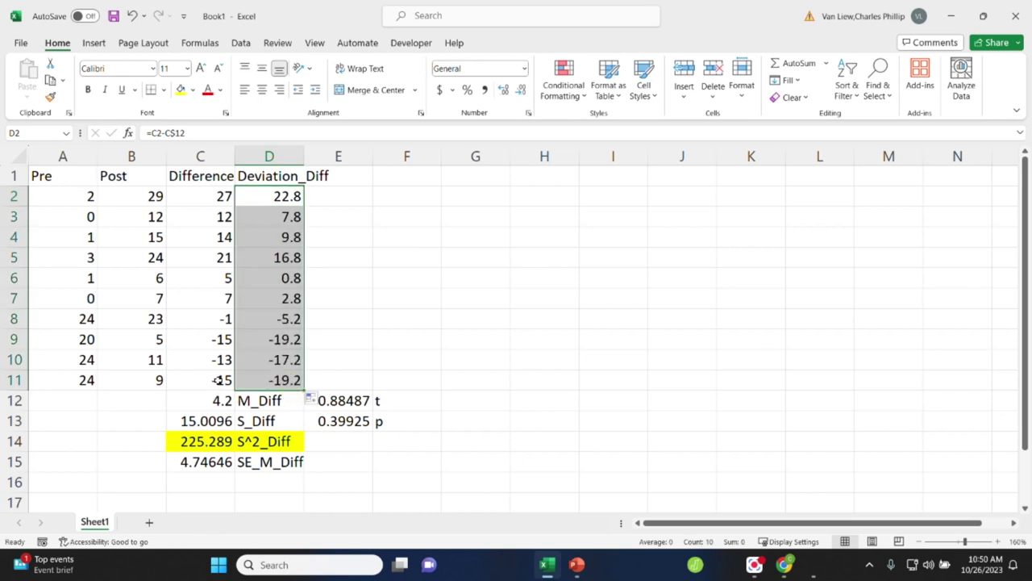
pyautogui.click(219, 380)
pyautogui.click(259, 380)
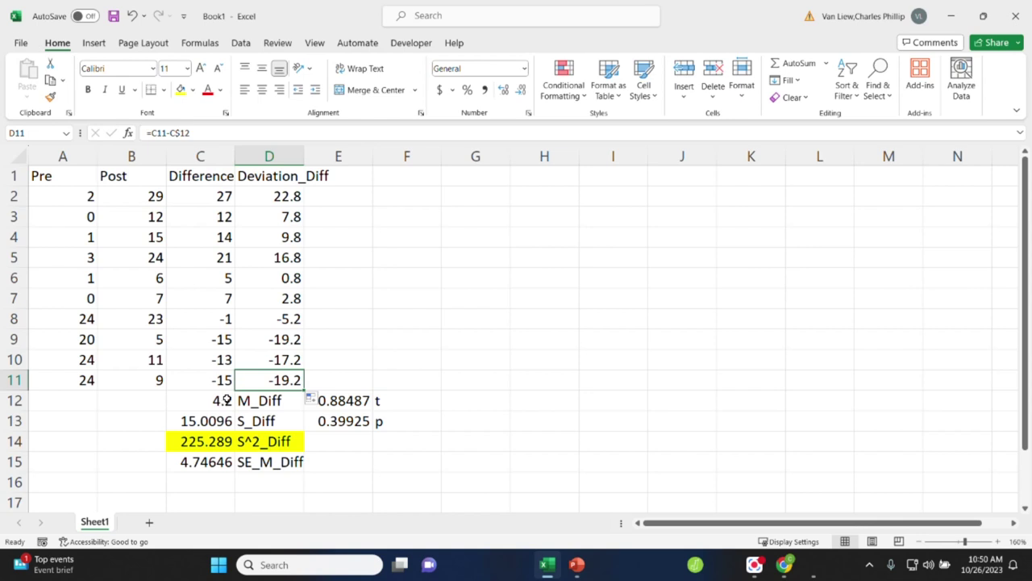
pyautogui.click(277, 198)
pyautogui.press('Down')
pyautogui.press('Down')
pyautogui.press('Down')
pyautogui.press('Down')
pyautogui.press('Down')
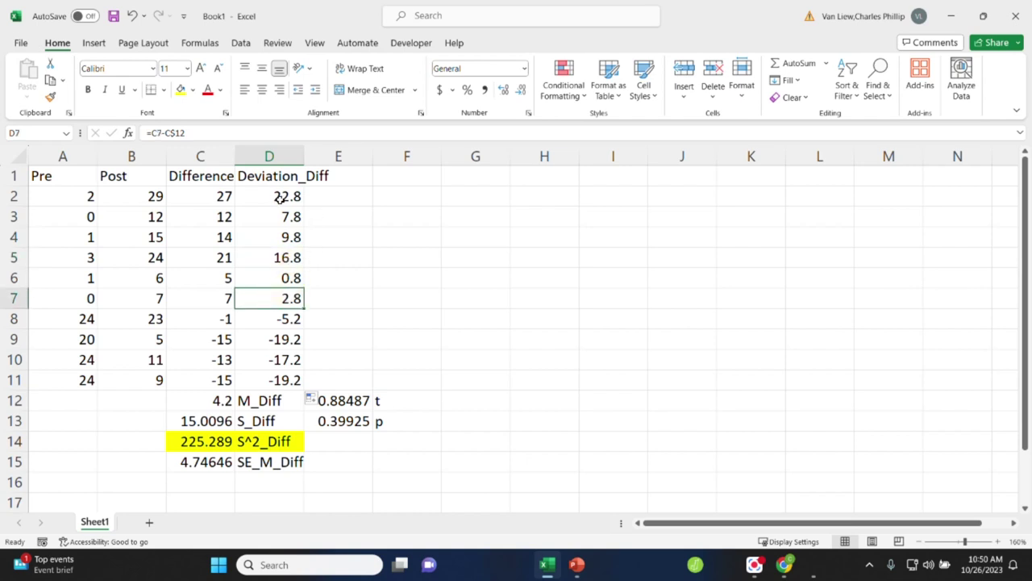
# Head column E Dev_Diff^2 and enter =D2^2 in E2
pyautogui.click(337, 178)
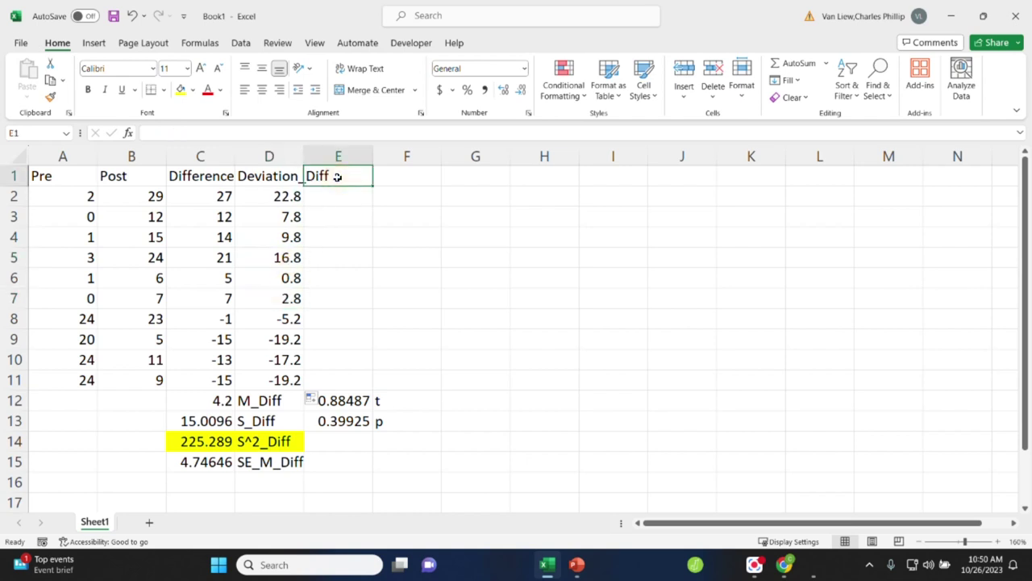
pyautogui.write('Dev_Diff')
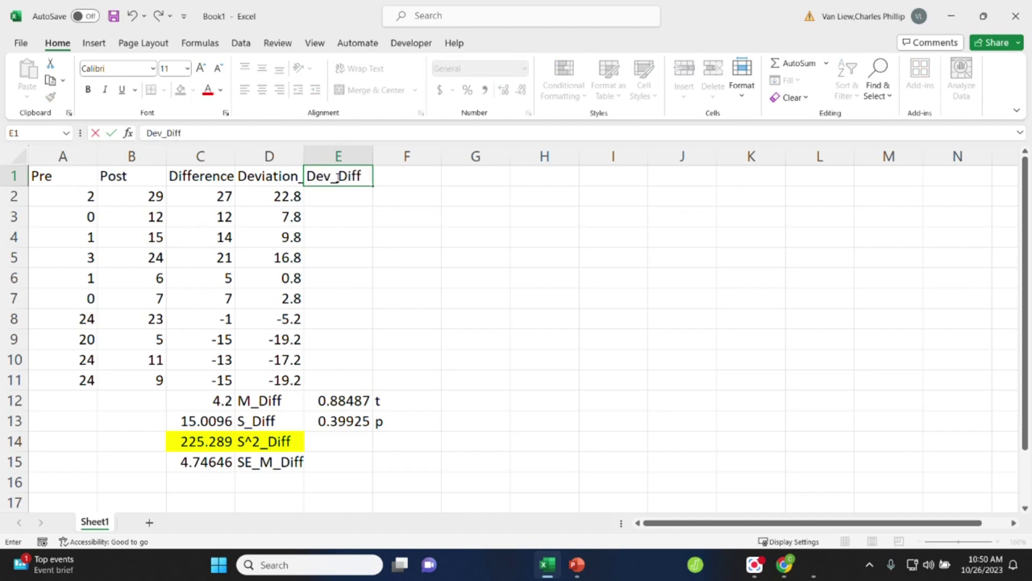
pyautogui.write('^2')
pyautogui.press('Return')
pyautogui.write('=')
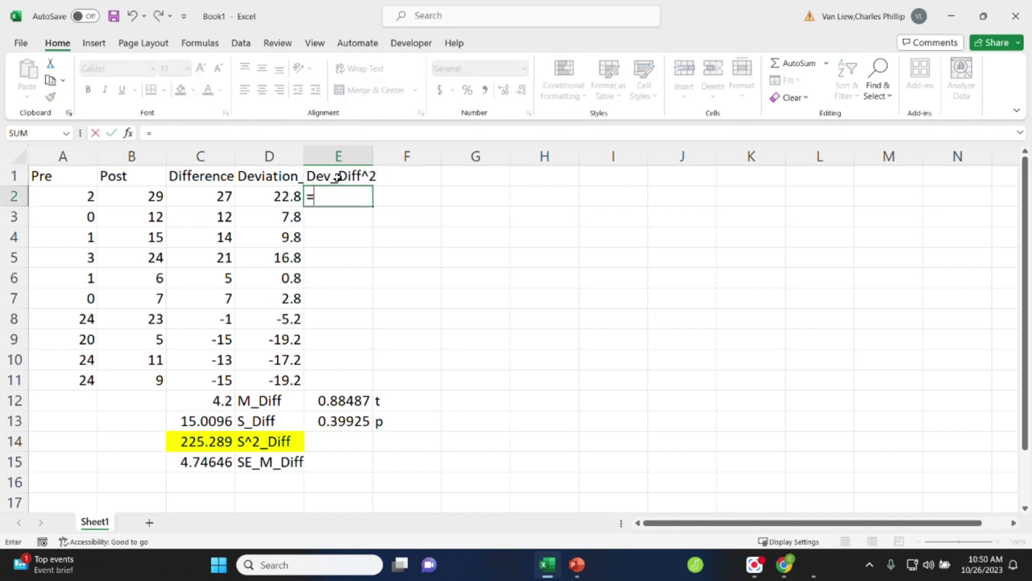
pyautogui.click(282, 196)
pyautogui.write('^2')
pyautogui.press('Tab')
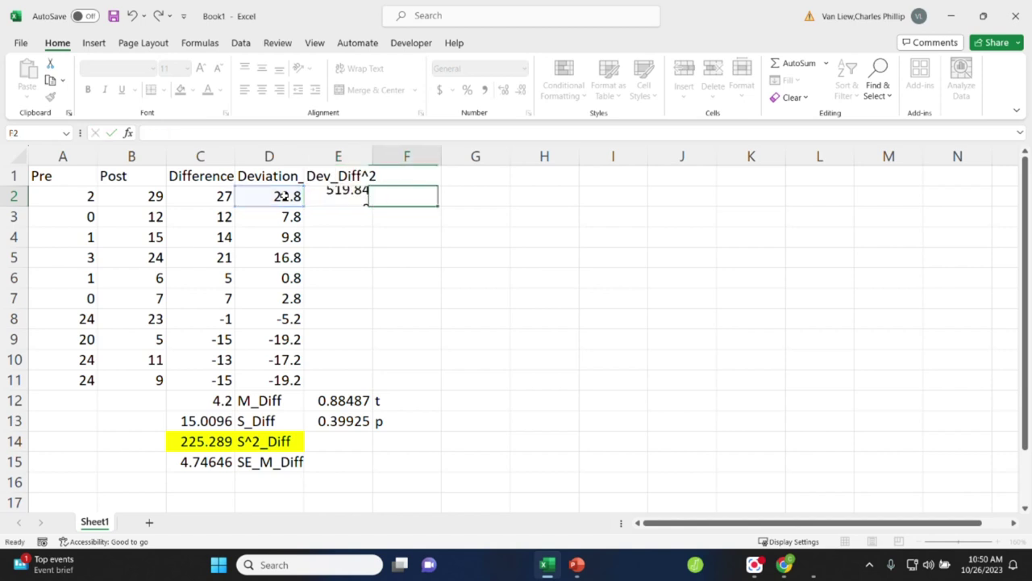
# Fill the squaring formula down to E11, giving squared deviations from 519.84 to 368.64
pyautogui.click(347, 196)
pyautogui.moveTo(372, 206); pyautogui.dragTo(346, 384)
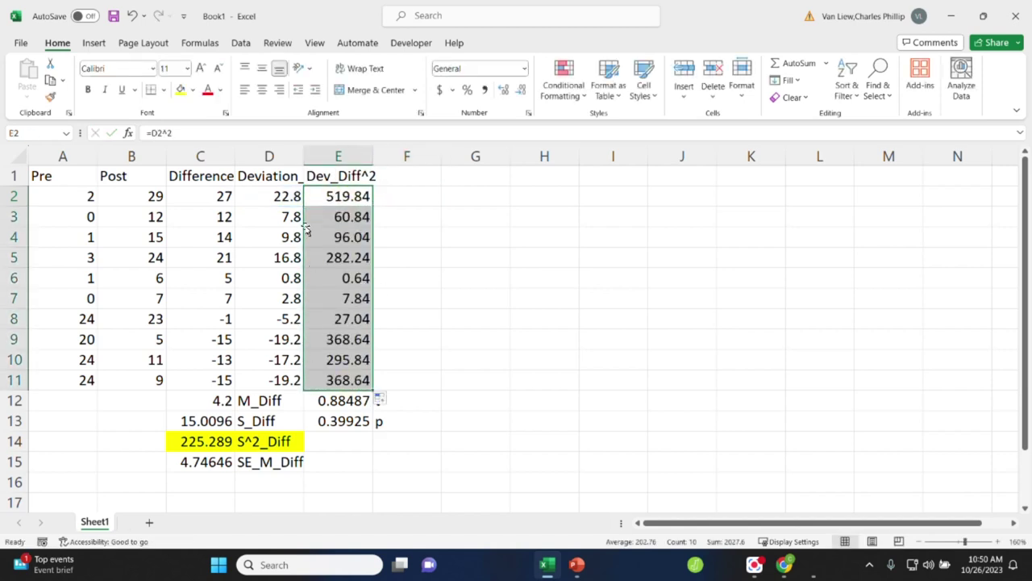
pyautogui.click(399, 173)
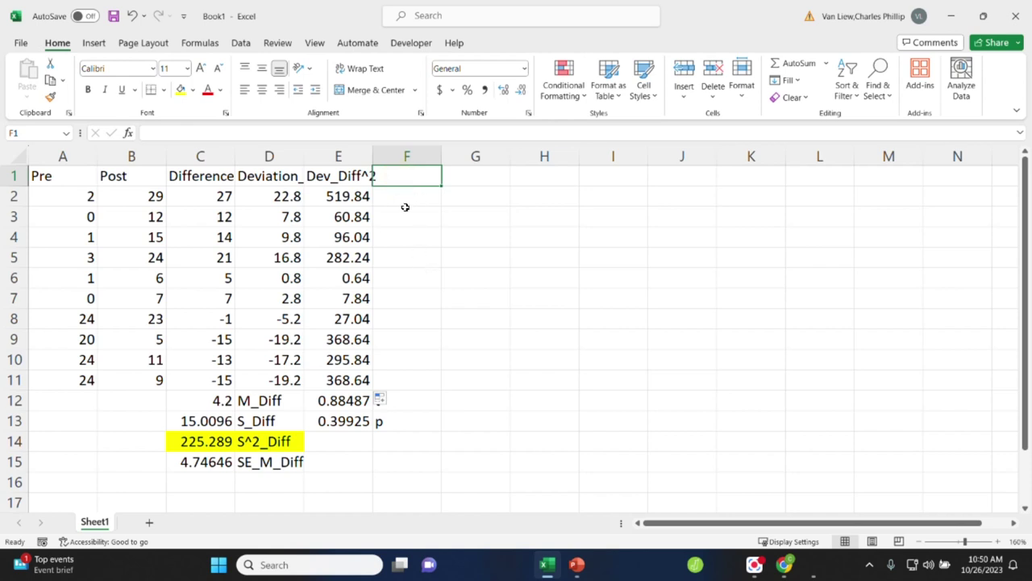
pyautogui.click(457, 381)
# Sum the squared deviations with =SUM(E2:E11) in G11, 2027.6, labelled SS in G10
pyautogui.write('=')
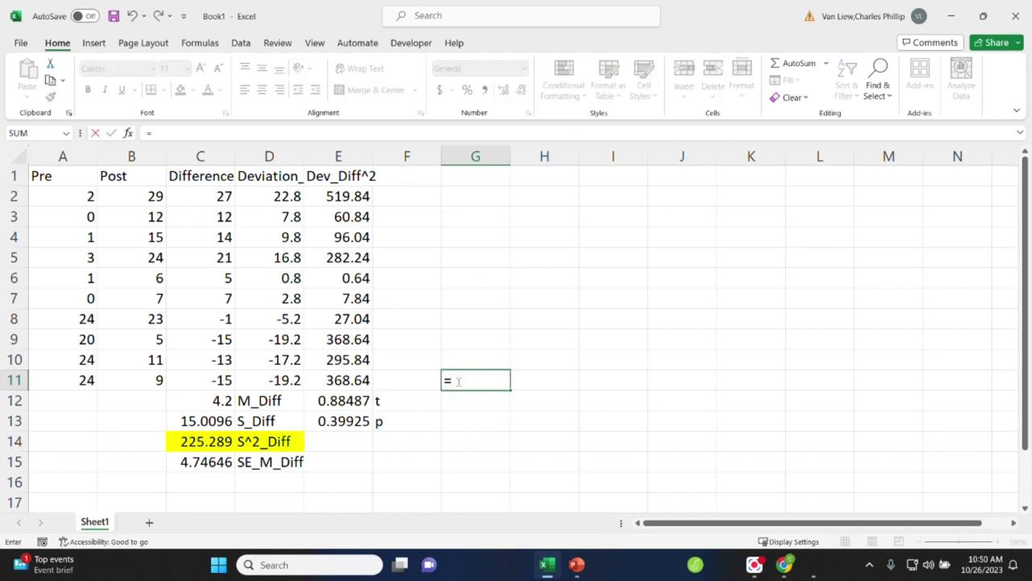
pyautogui.write('sum(')
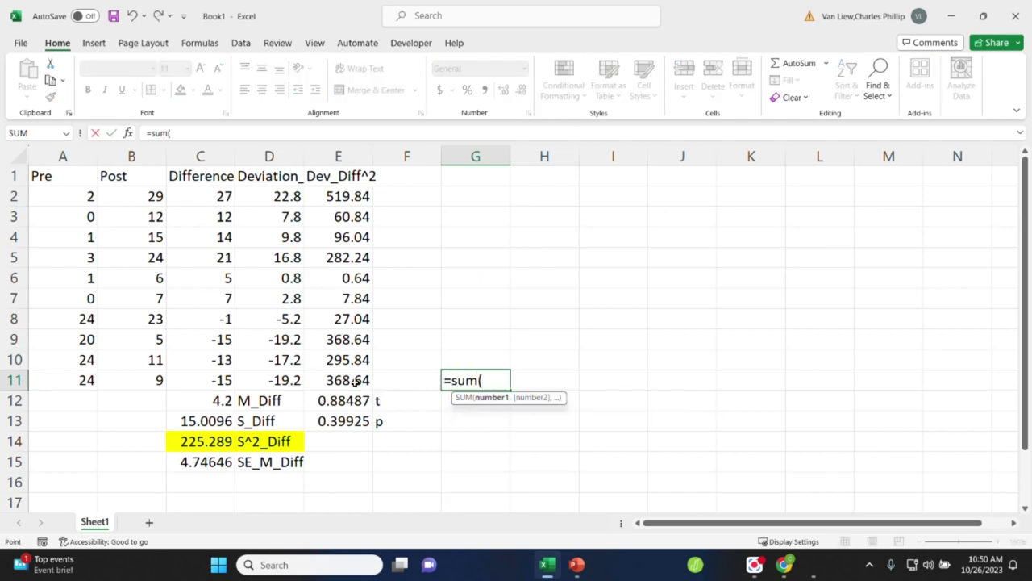
pyautogui.moveTo(354, 383); pyautogui.dragTo(332, 198)
pyautogui.press('Tab')
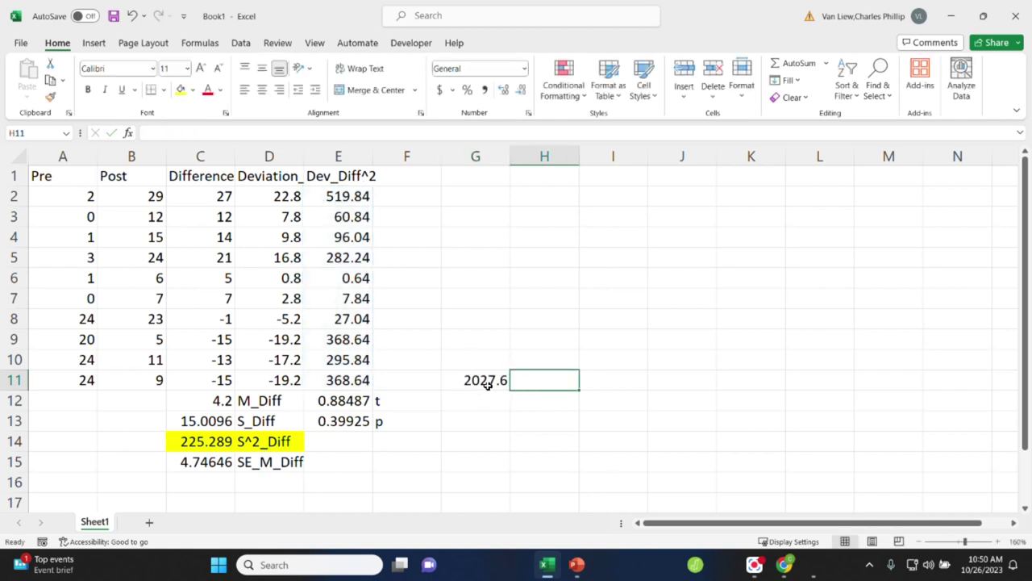
pyautogui.click(474, 361)
pyautogui.write('SS')
pyautogui.click(526, 376)
# Label H10 SS and compute =DEVSQ(C2:C11) in H11, matching 2027.6
pyautogui.click(533, 362)
pyautogui.write('SS')
pyautogui.click(540, 373)
pyautogui.write('=devsq9')
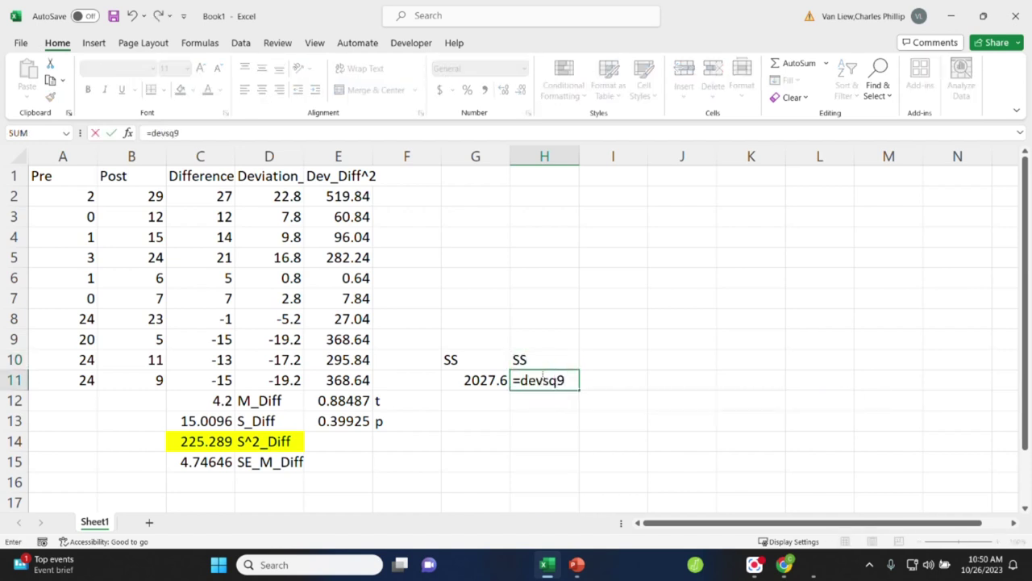
pyautogui.press('BackSpace')
pyautogui.write('(')
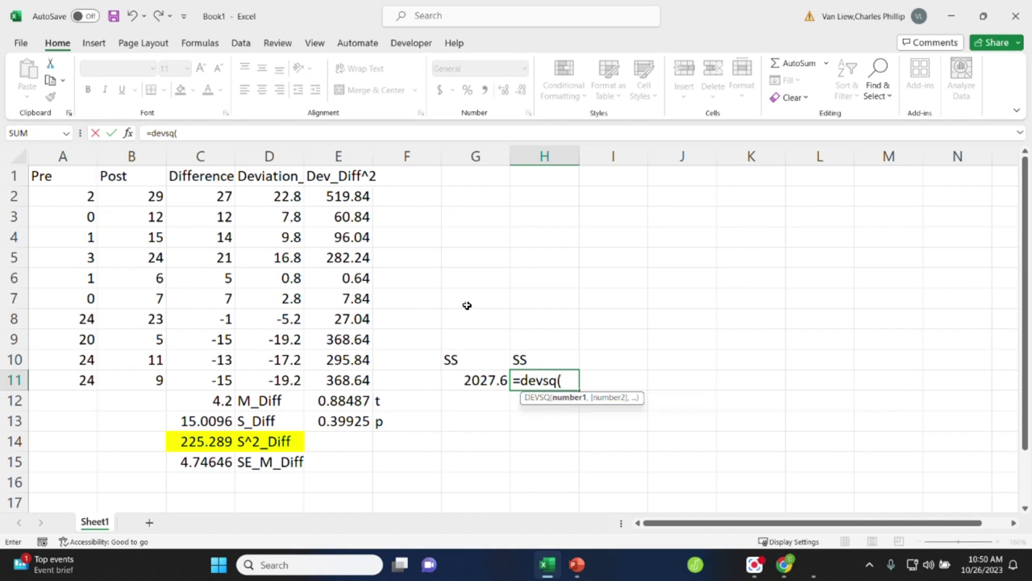
pyautogui.moveTo(202, 194); pyautogui.dragTo(205, 380)
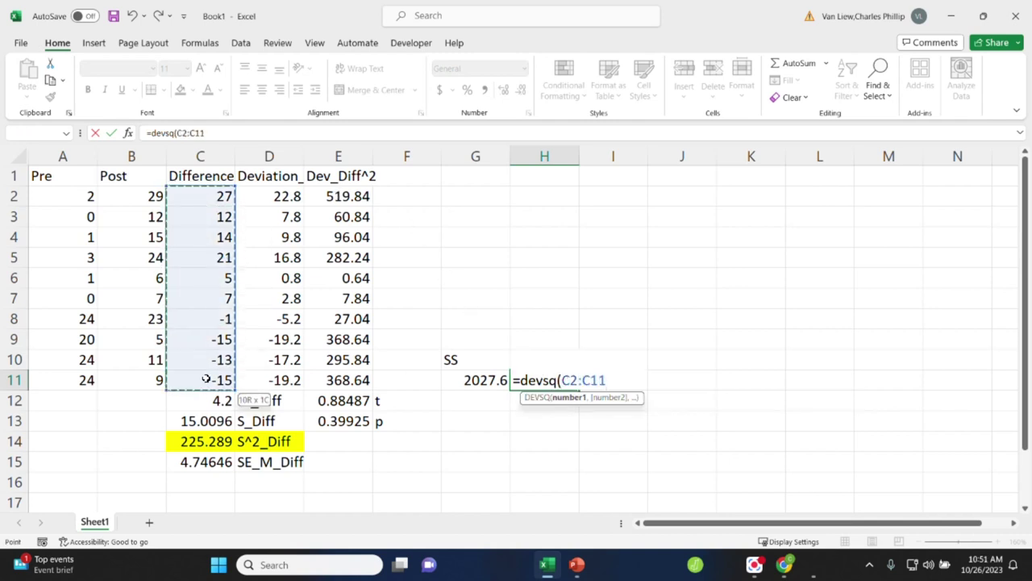
pyautogui.press('Tab')
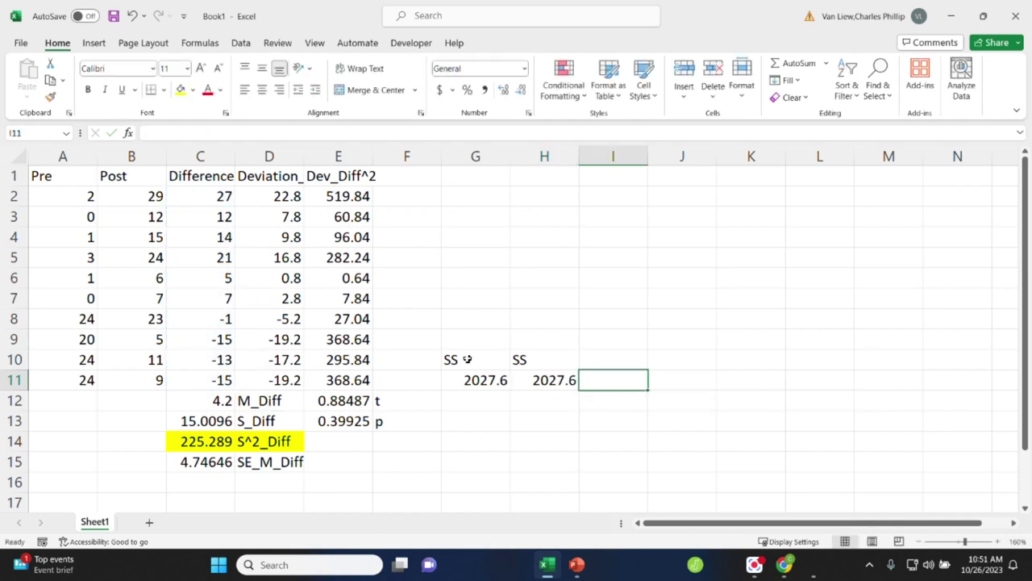
pyautogui.moveTo(537, 376); pyautogui.dragTo(472, 380)
pyautogui.click(492, 404)
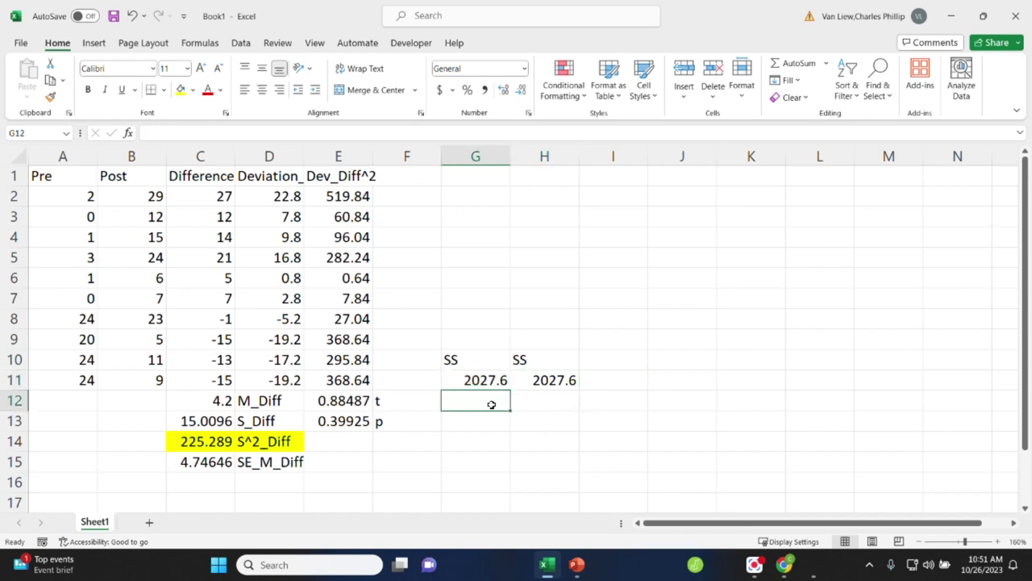
# Label H12 s^2 and compute the variance =H11/9, 225.289, in H13
pyautogui.click(555, 403)
pyautogui.write('s^2')
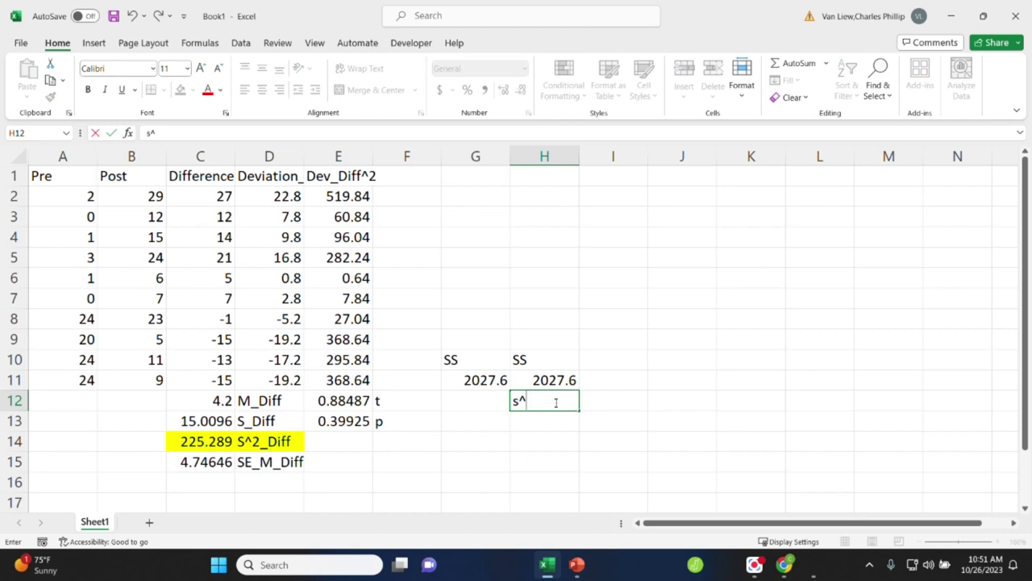
pyautogui.press('Tab')
pyautogui.click(547, 425)
pyautogui.write('=')
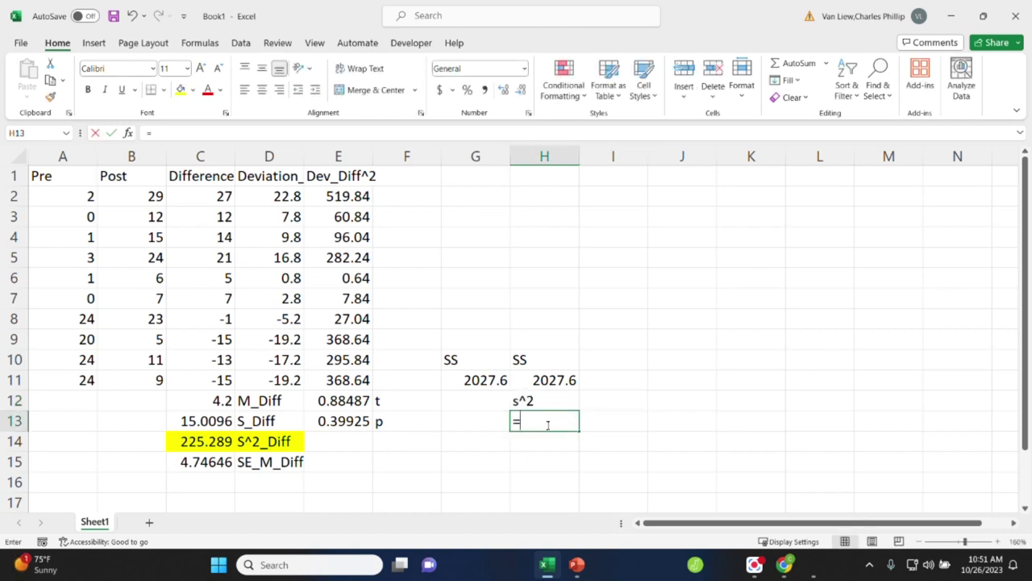
pyautogui.click(549, 380)
pyautogui.write('/')
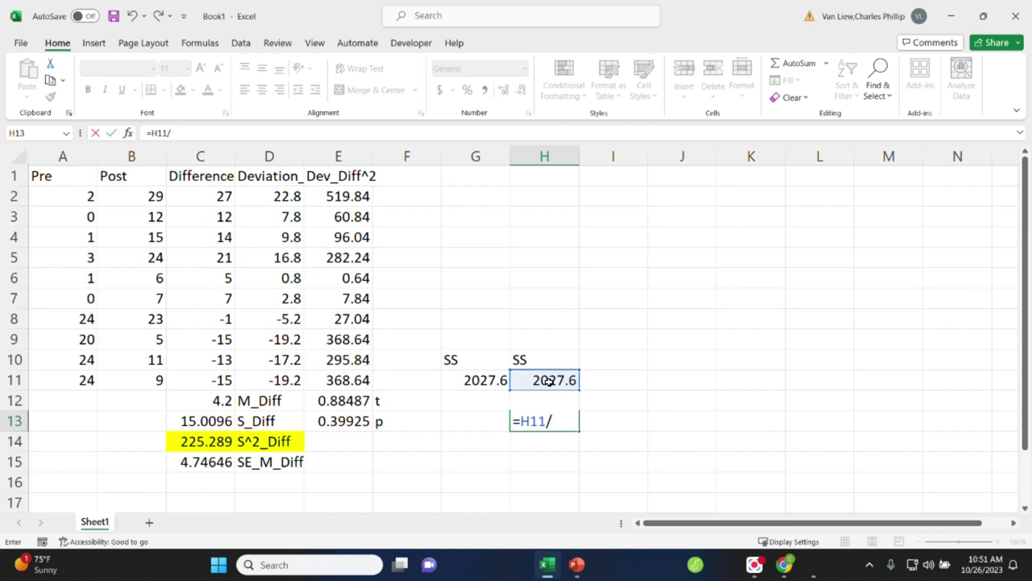
pyautogui.write('9')
pyautogui.press('Return')
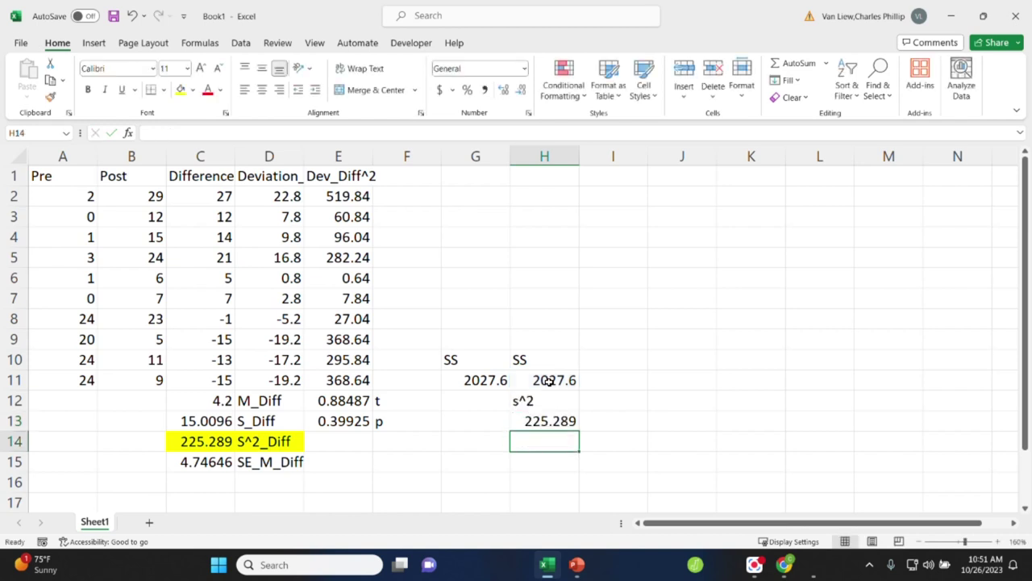
pyautogui.press('Up')
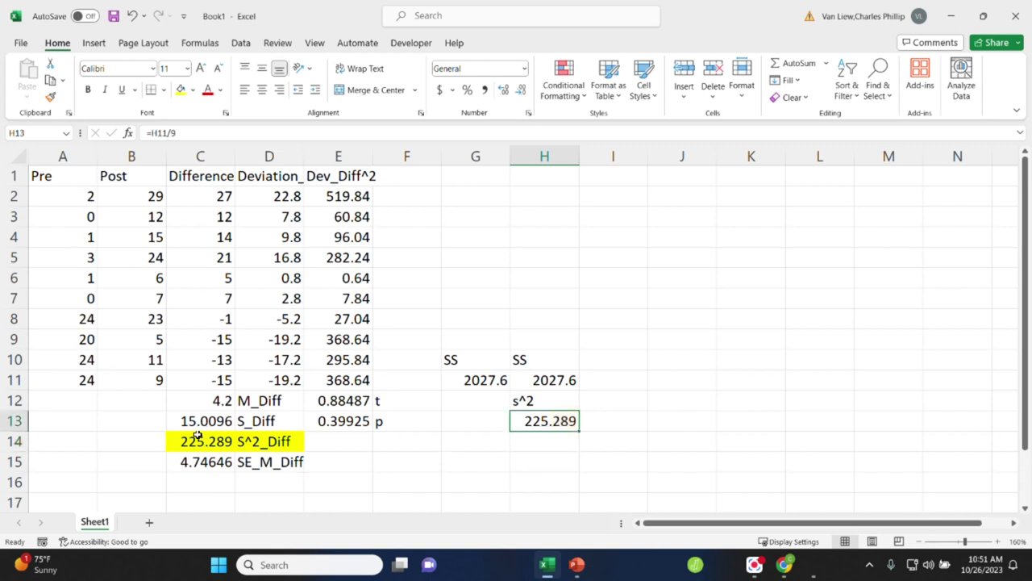
# Shade H13 and the s^2 label in H12 yellow
pyautogui.keyDown('ctrl'); pyautogui.click(203, 438); pyautogui.keyUp('ctrl')
pyautogui.click(180, 89)
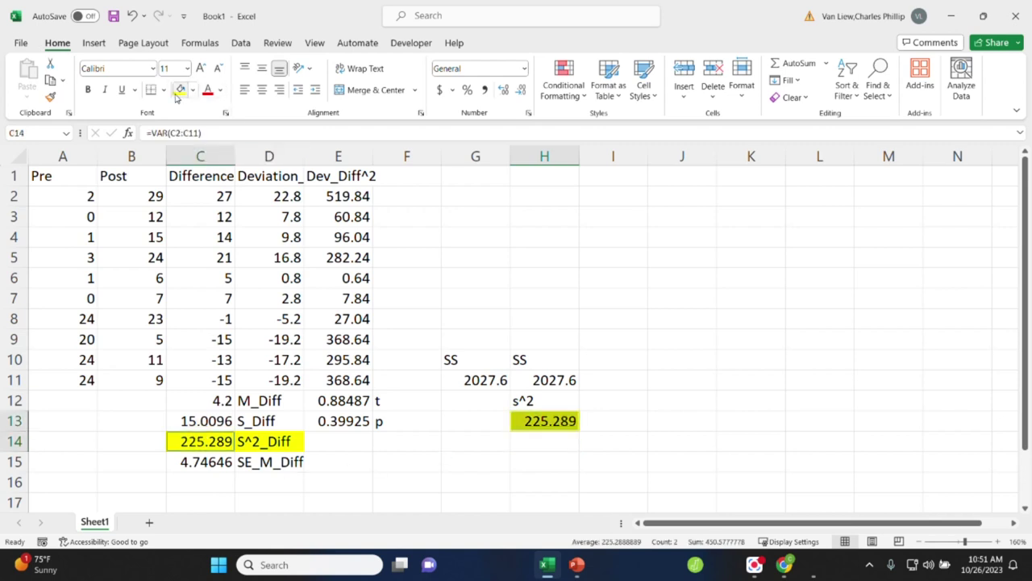
pyautogui.click(537, 403)
pyautogui.click(179, 89)
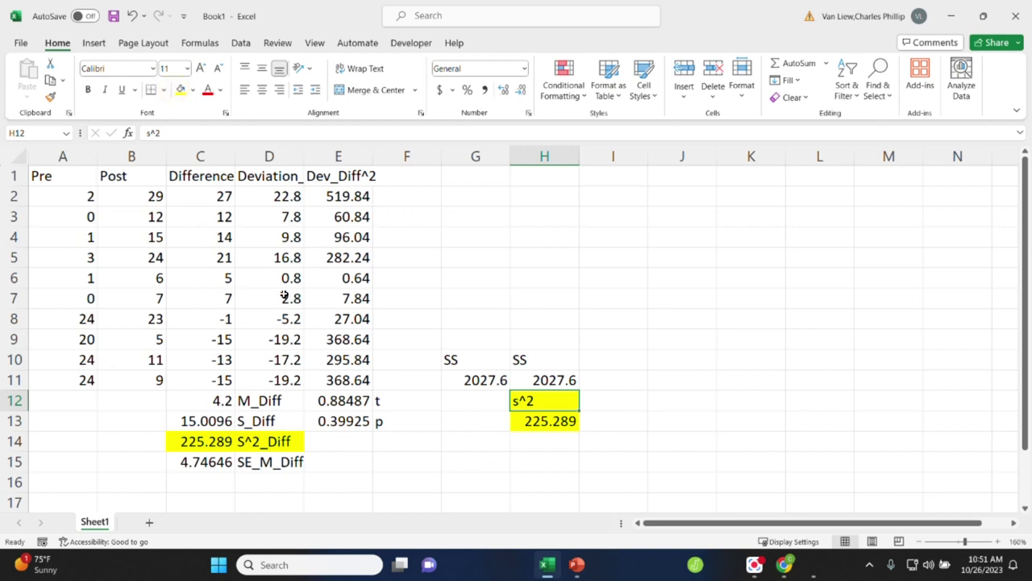
# Fill the Difference column cells C1:C11, header included, with a light green theme colour
pyautogui.moveTo(207, 179); pyautogui.dragTo(194, 389)
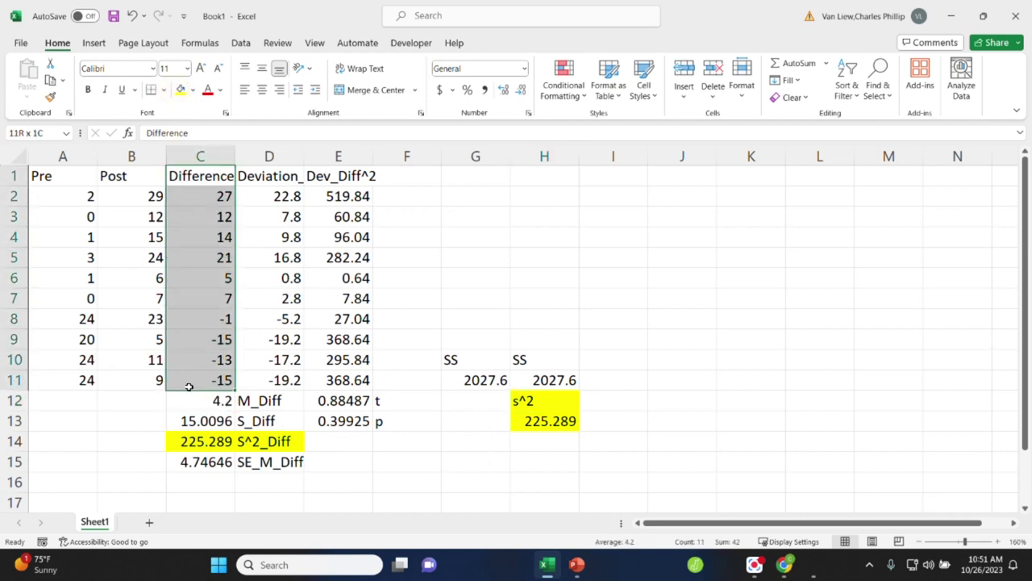
pyautogui.click(194, 89)
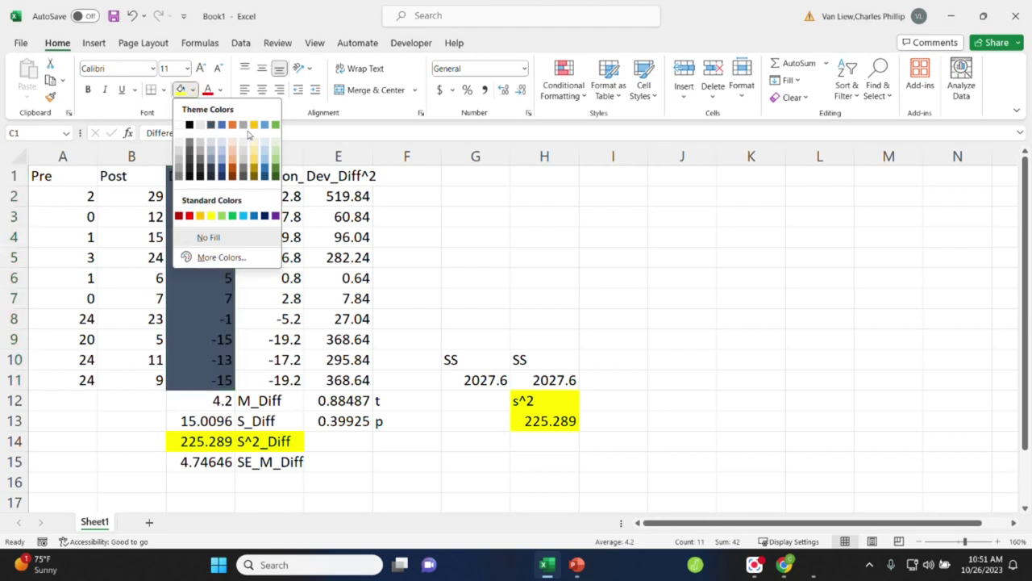
pyautogui.click(276, 153)
pyautogui.click(551, 279)
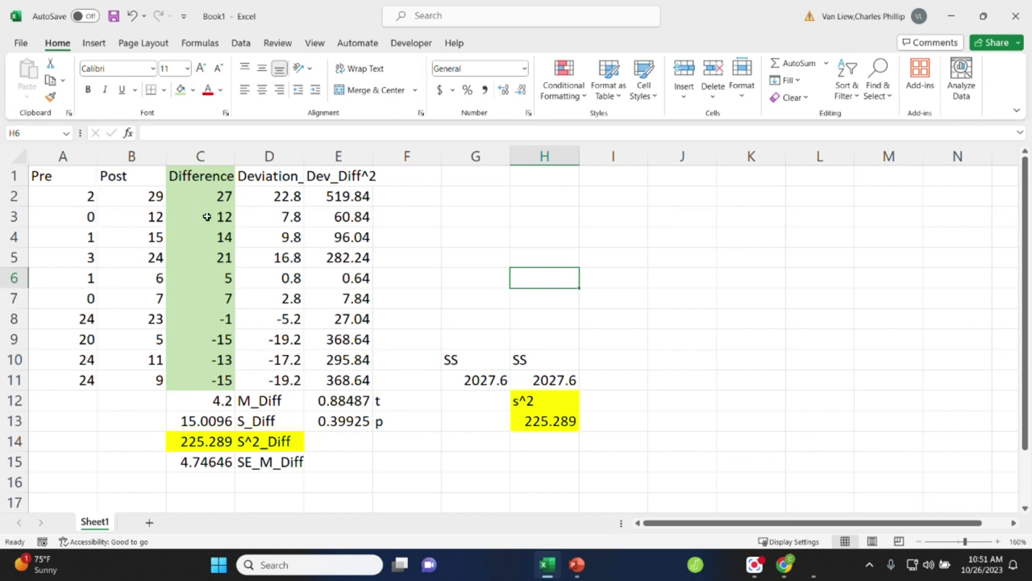
pyautogui.moveTo(202, 176); pyautogui.dragTo(226, 381)
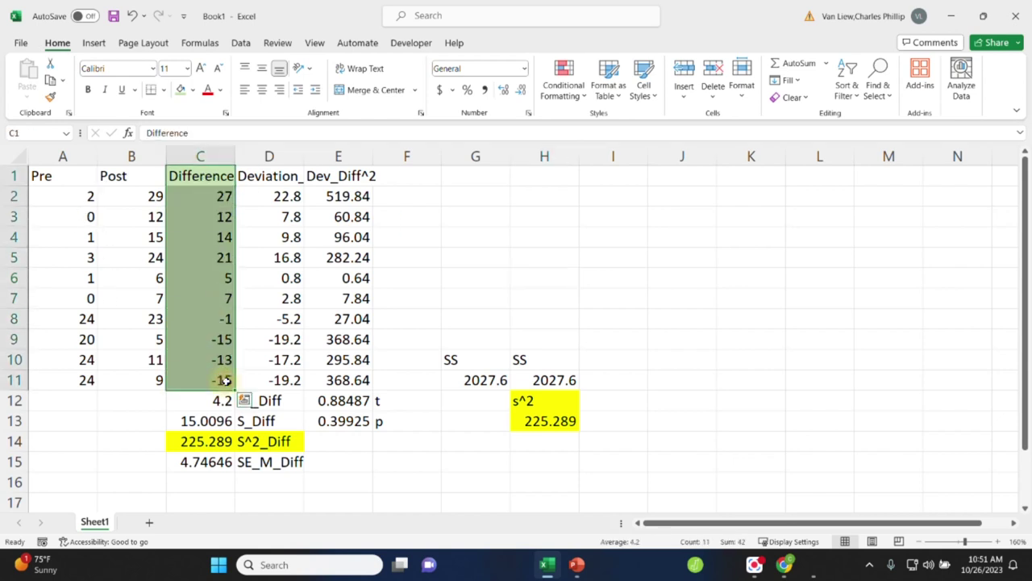